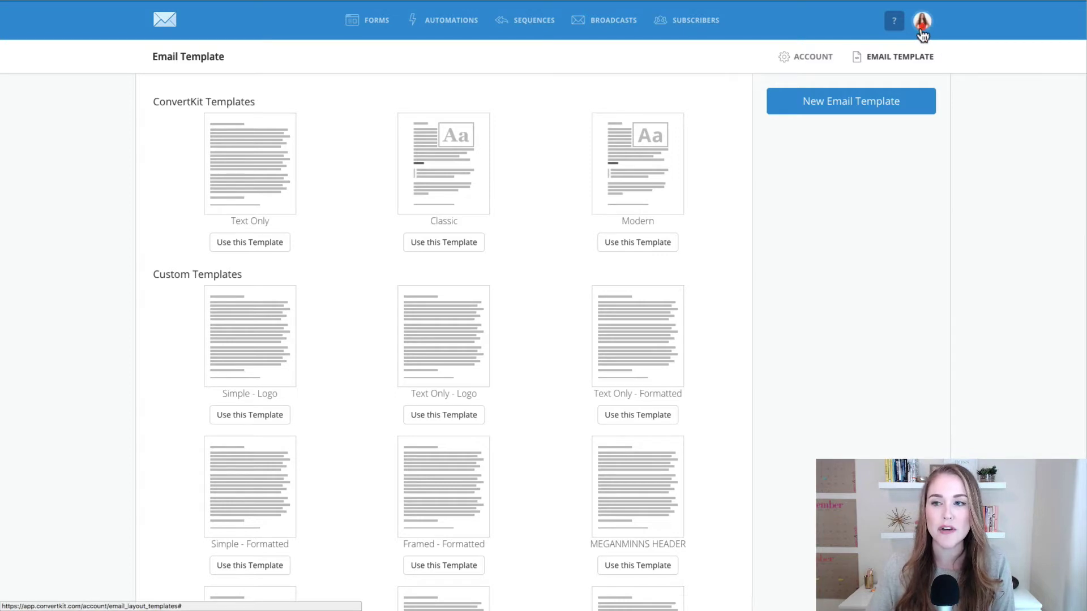
click(923, 34)
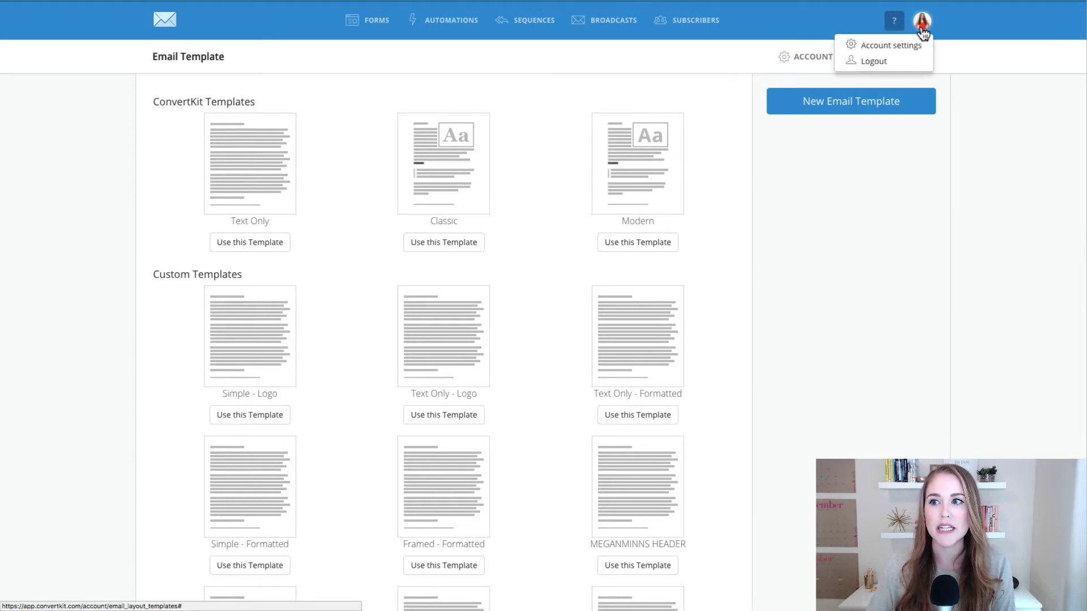
click(971, 74)
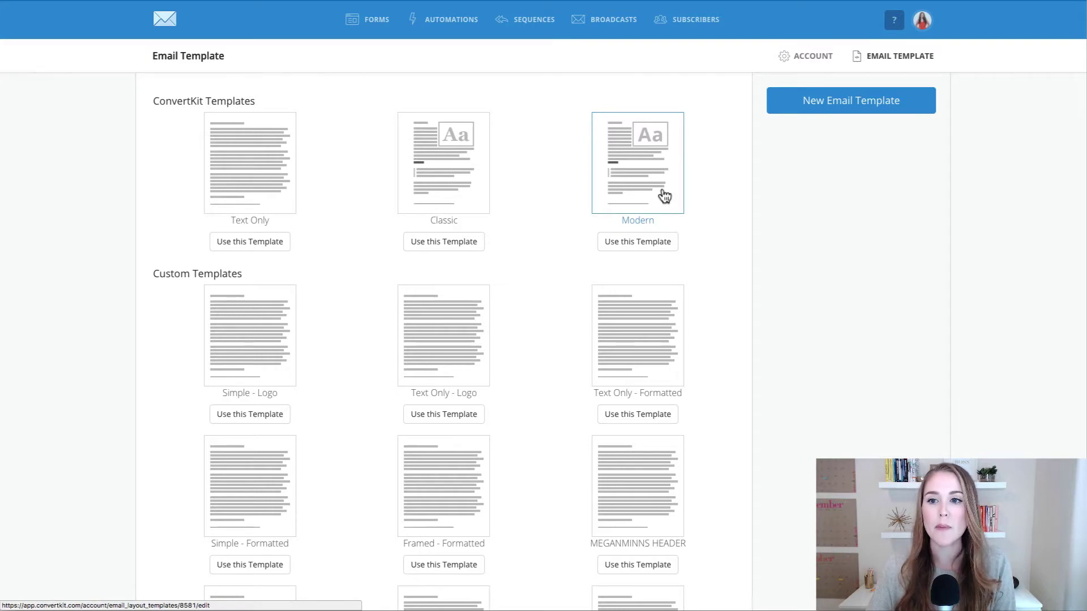
- Copy all of the Modern template's HTML, then return to the template list
click(664, 195)
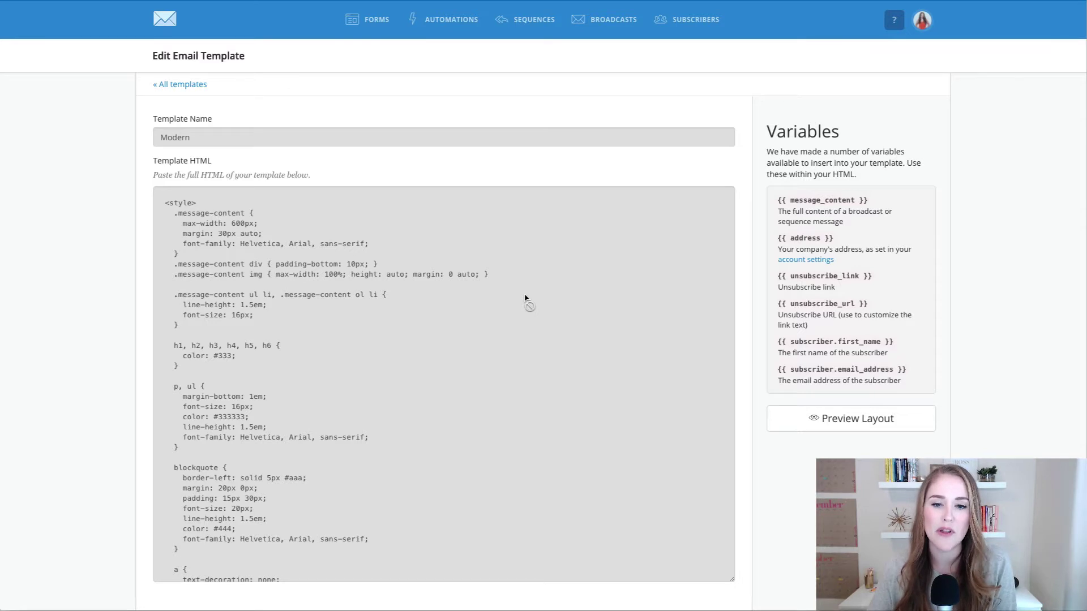
click(333, 271)
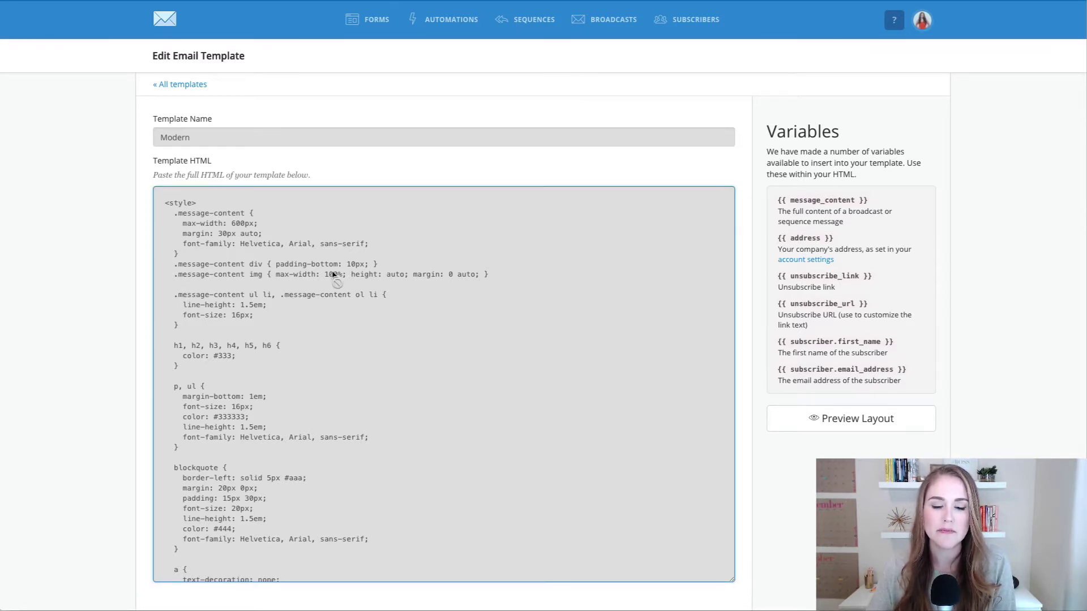
key(ctrl+a)
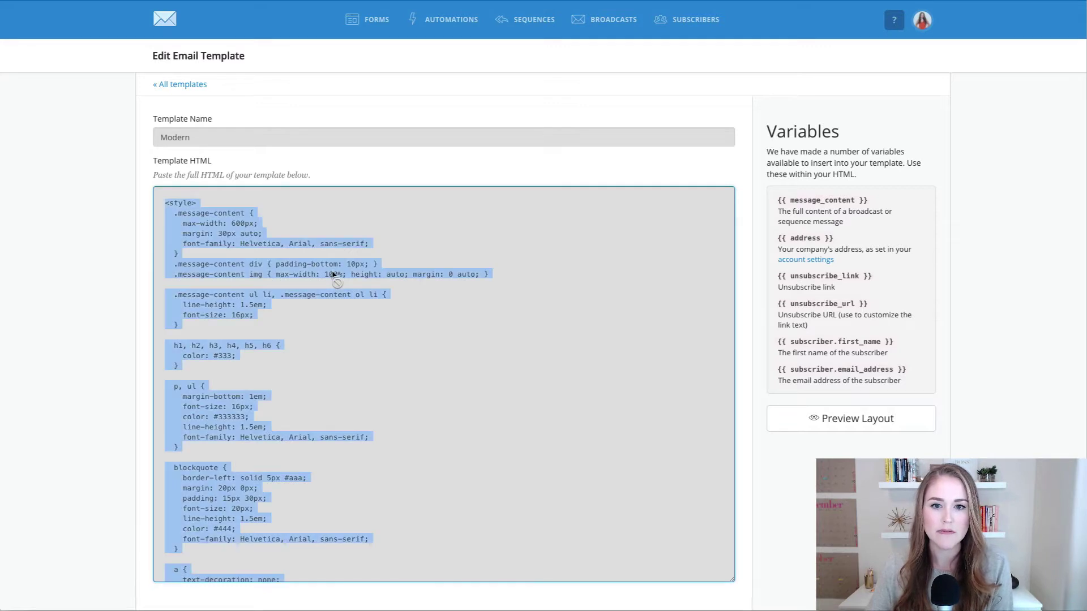
right_click(334, 275)
click(352, 295)
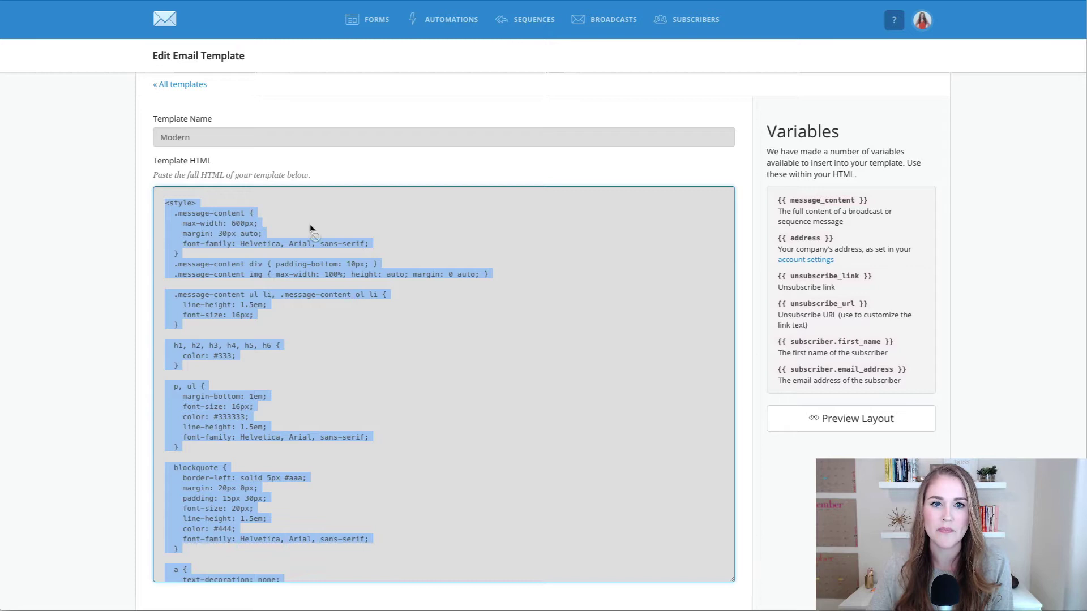
click(193, 88)
click(194, 85)
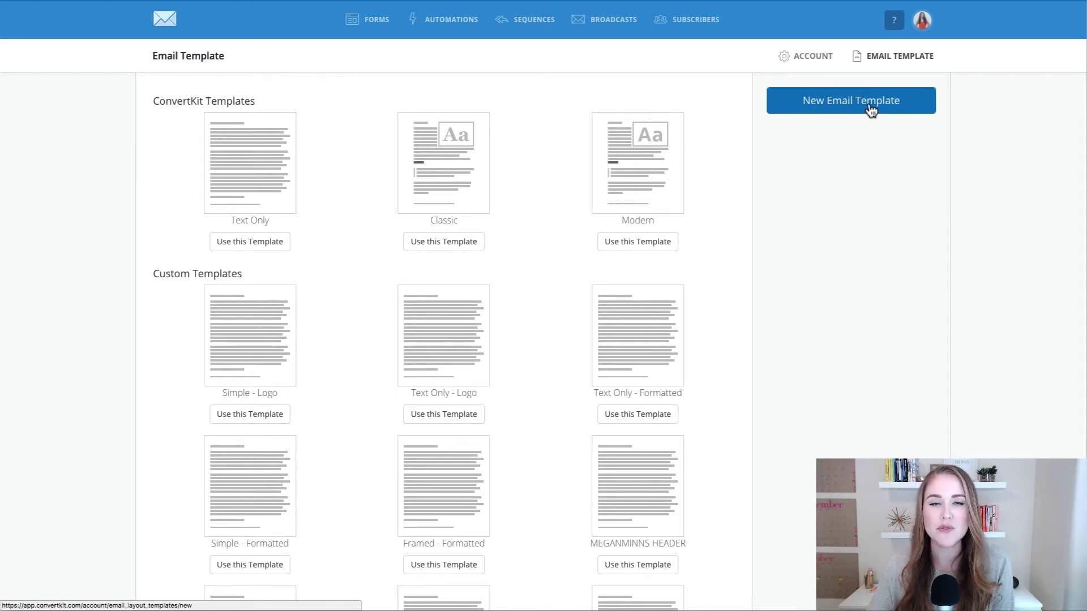
- Create a new template from the pasted Modern HTML, named 'New Template Demo', and save it
click(870, 111)
click(249, 201)
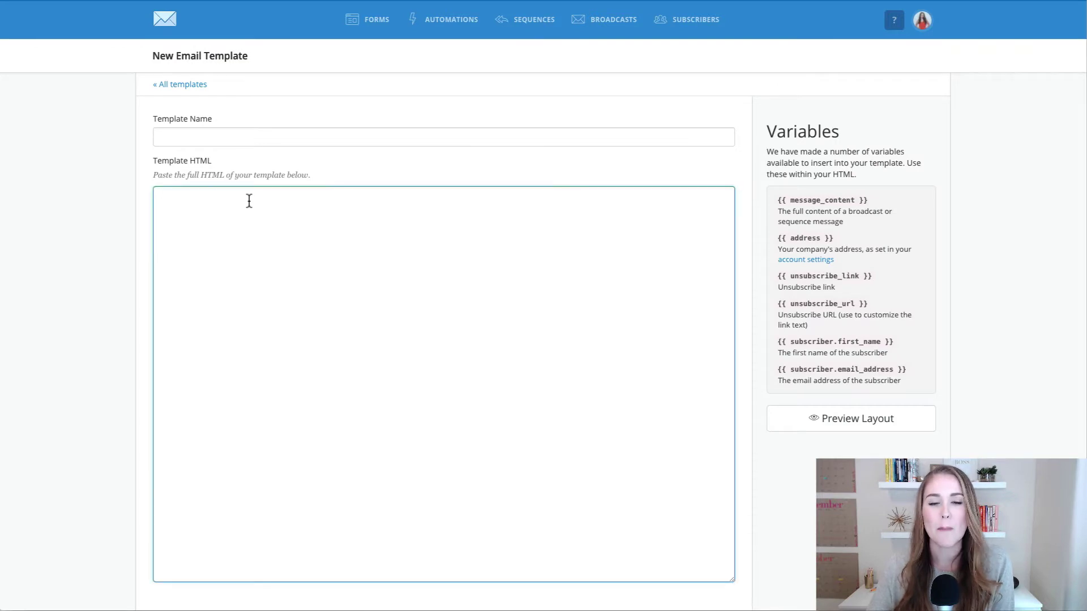
right_click(249, 200)
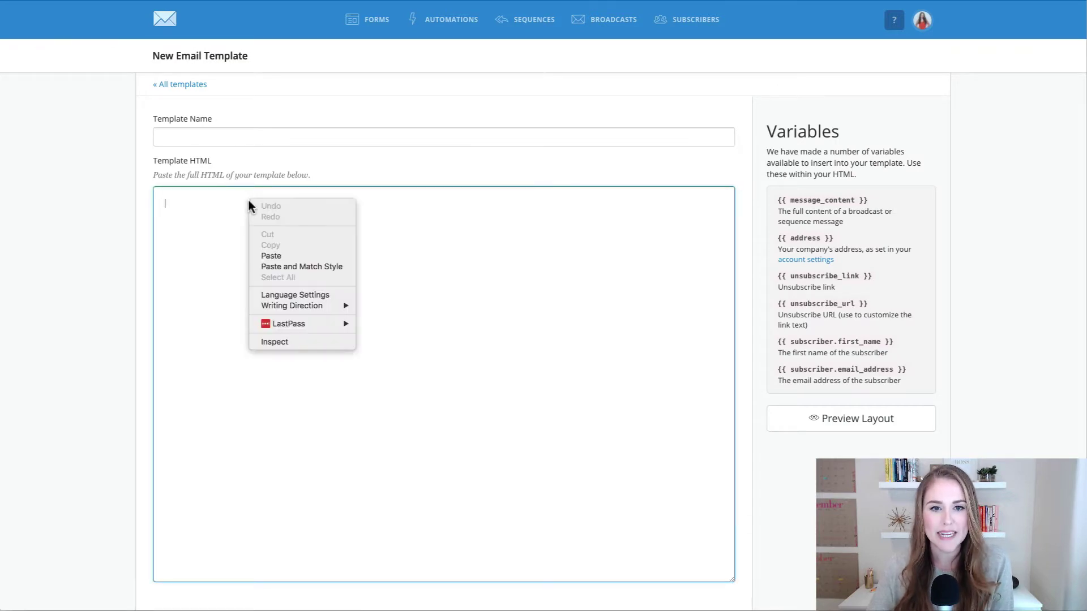
click(270, 256)
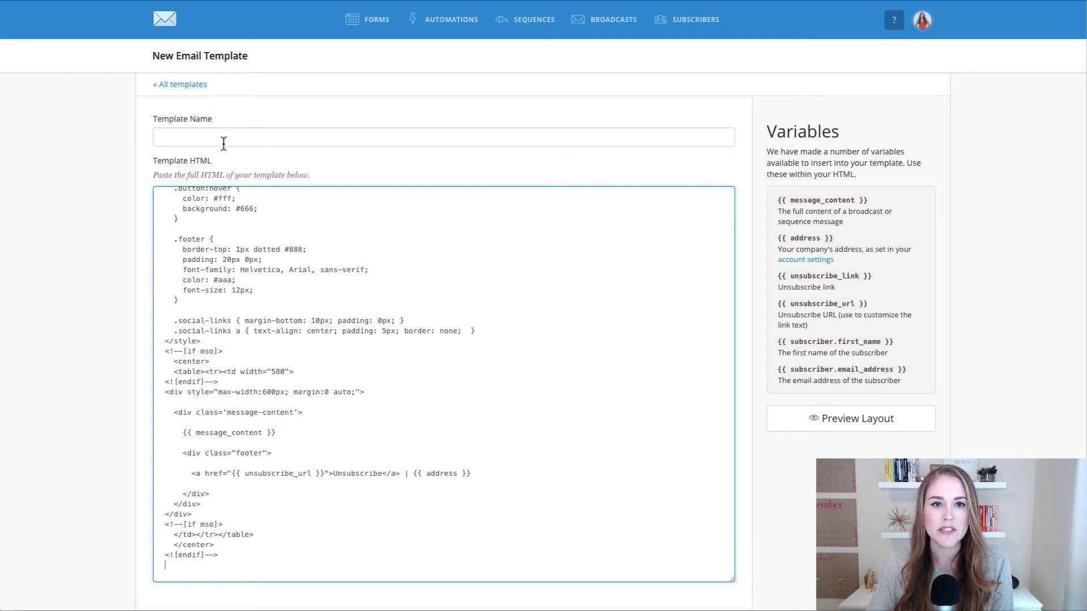
click(222, 139)
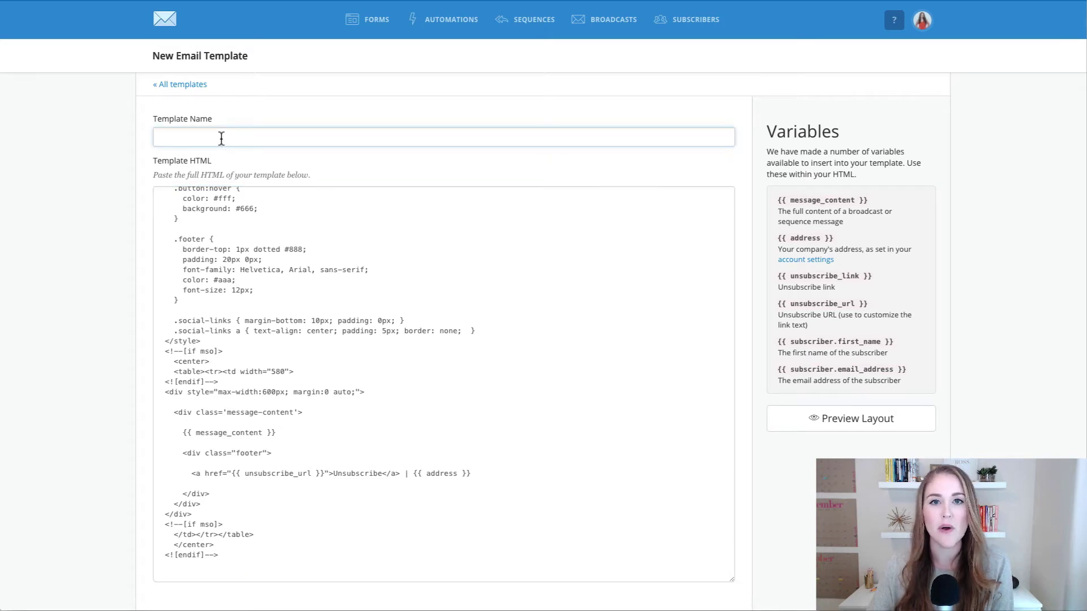
text(New Template Demo)
scroll(814, 444, down, 1)
scroll(814, 445, down, 3)
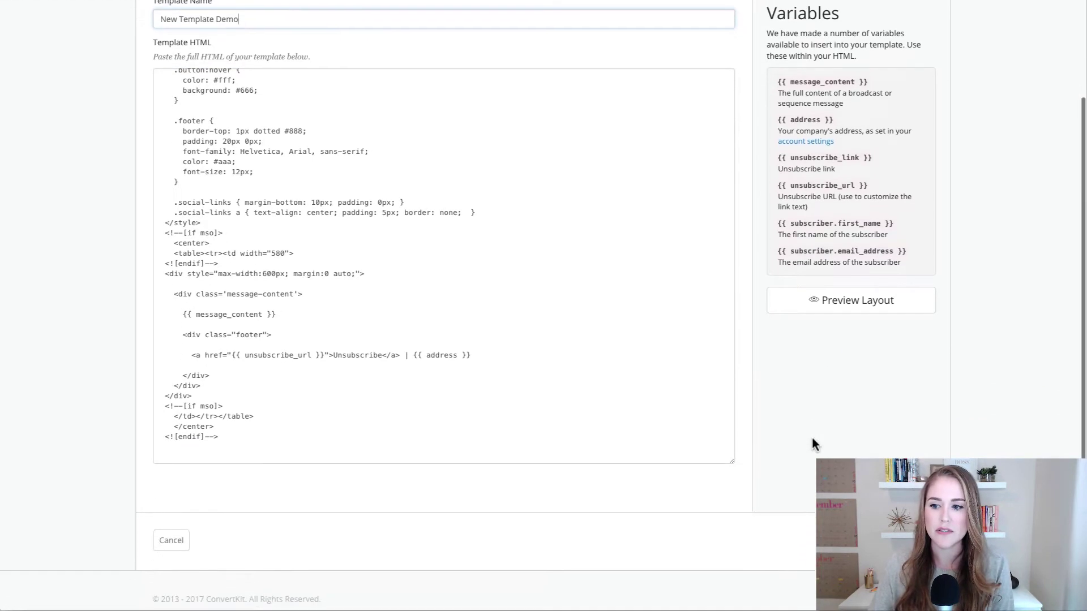
key(Return)
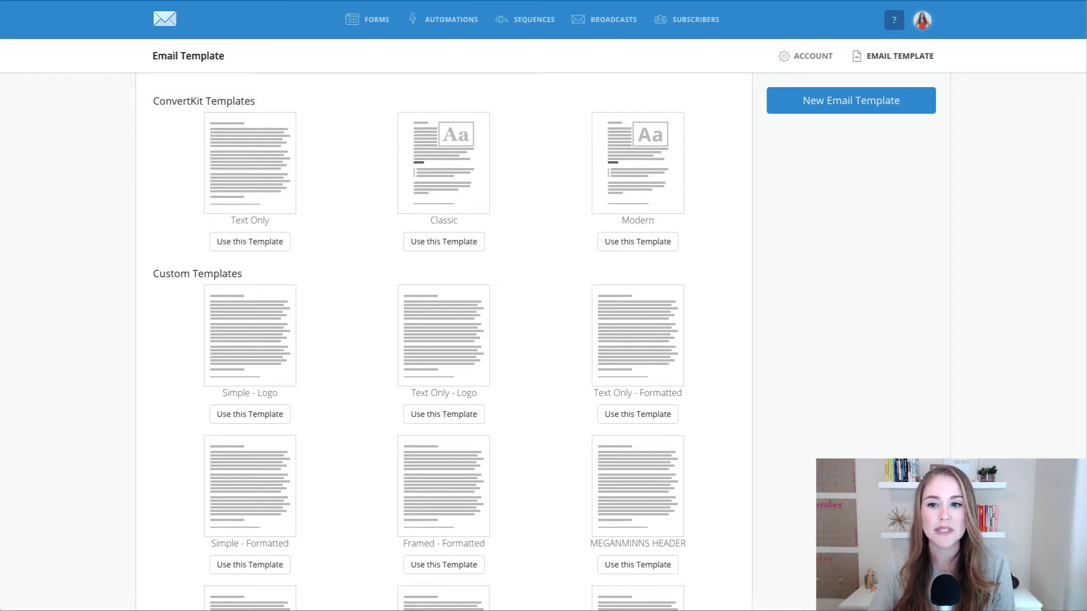
- Scroll down the Custom Templates list to reach New Template Demo
scroll(544, 306, down, 9)
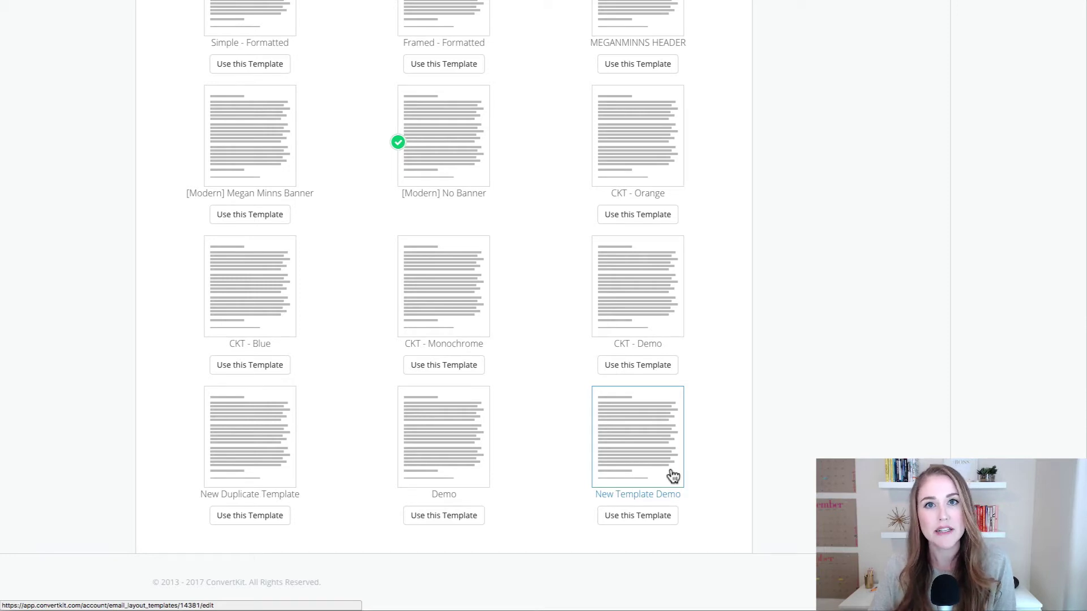
click(665, 446)
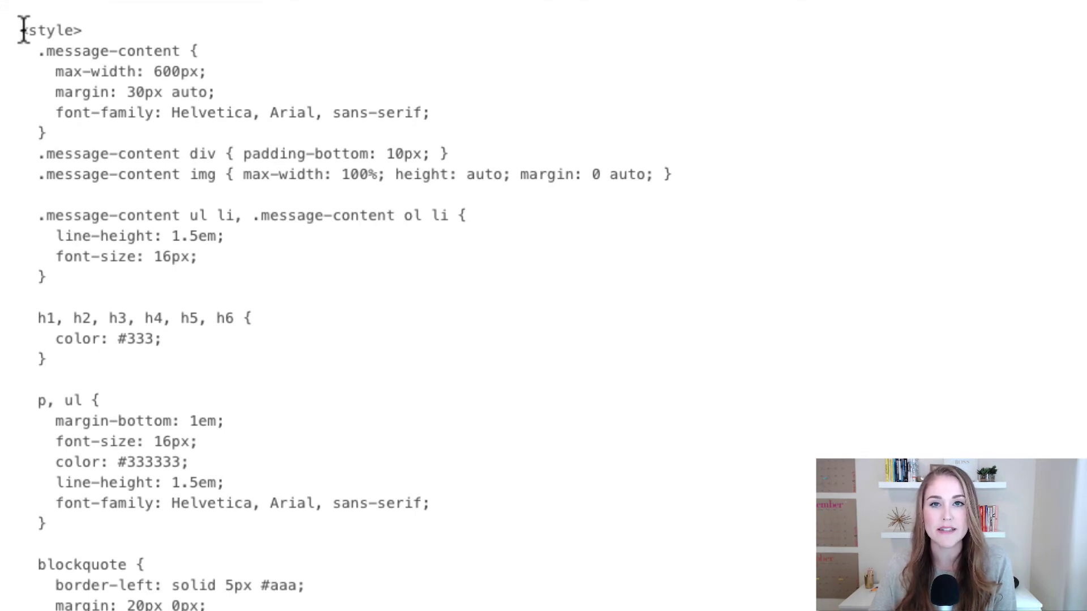
drag(19, 30, 80, 30)
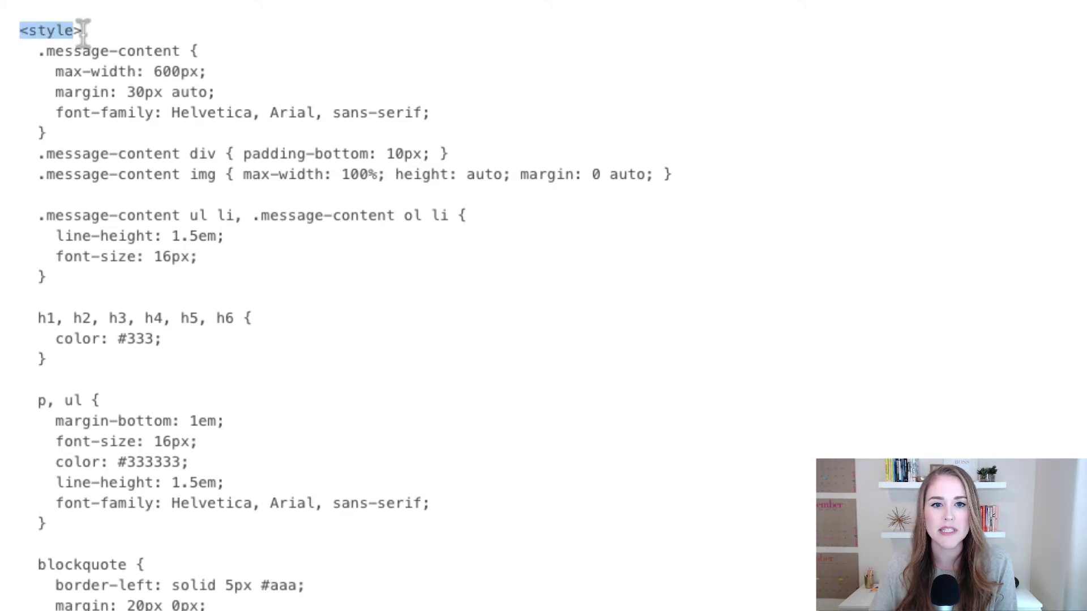
scroll(53, 39, down, 12)
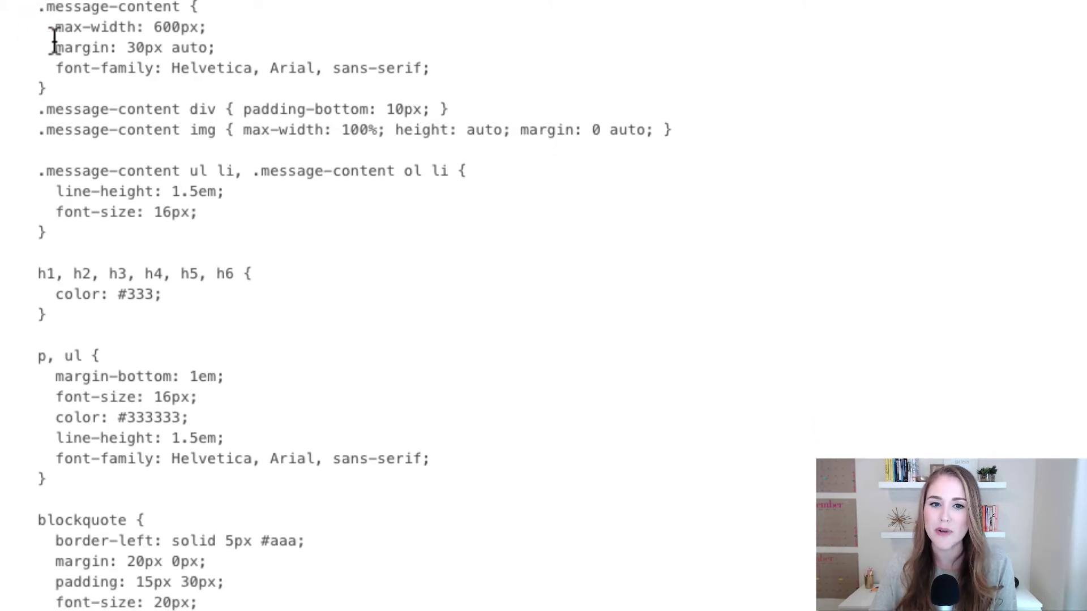
scroll(53, 39, down, 9)
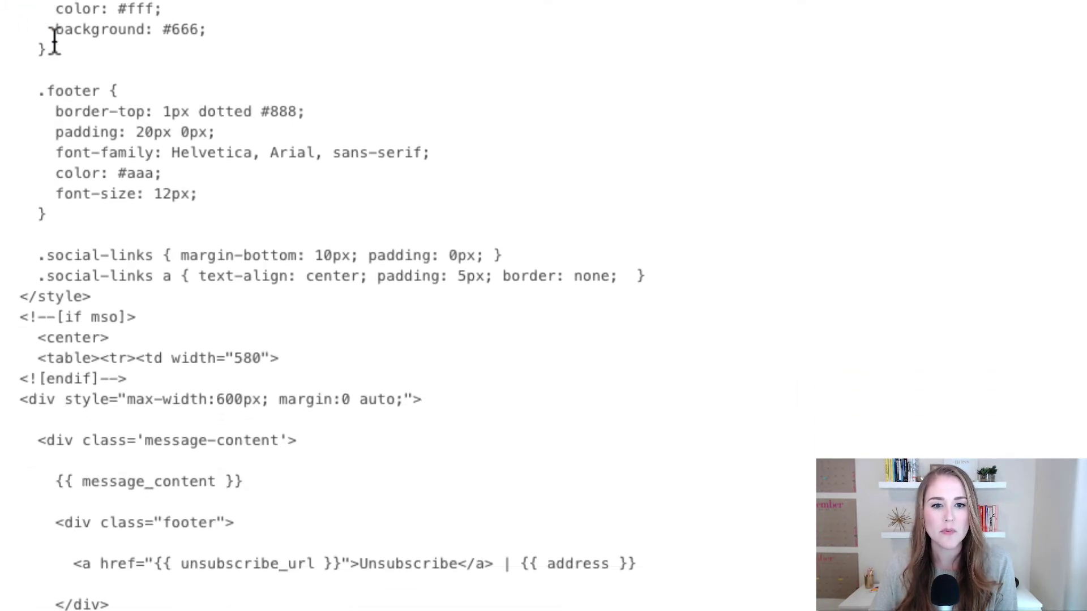
drag(91, 295, 5, 303)
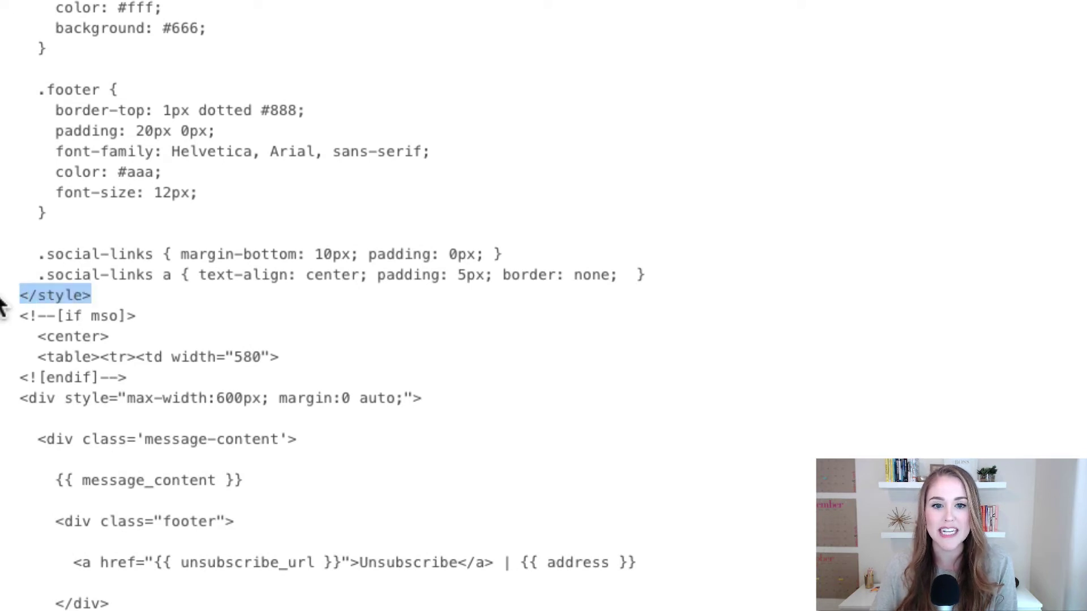
scroll(3, 306, down, 3)
drag(14, 152, 201, 563)
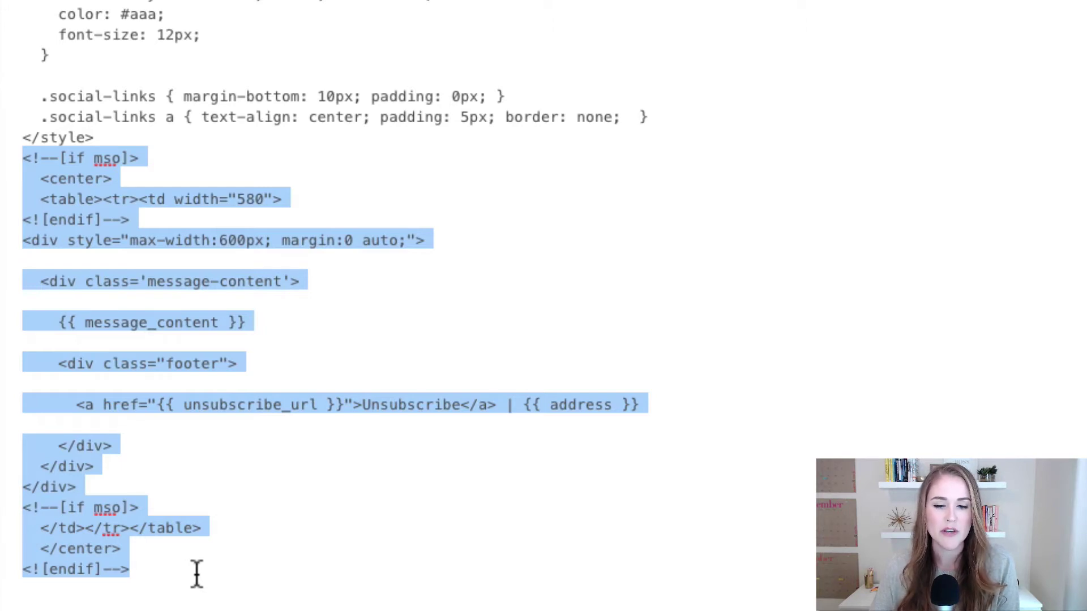
click(222, 544)
drag(250, 322, 25, 310)
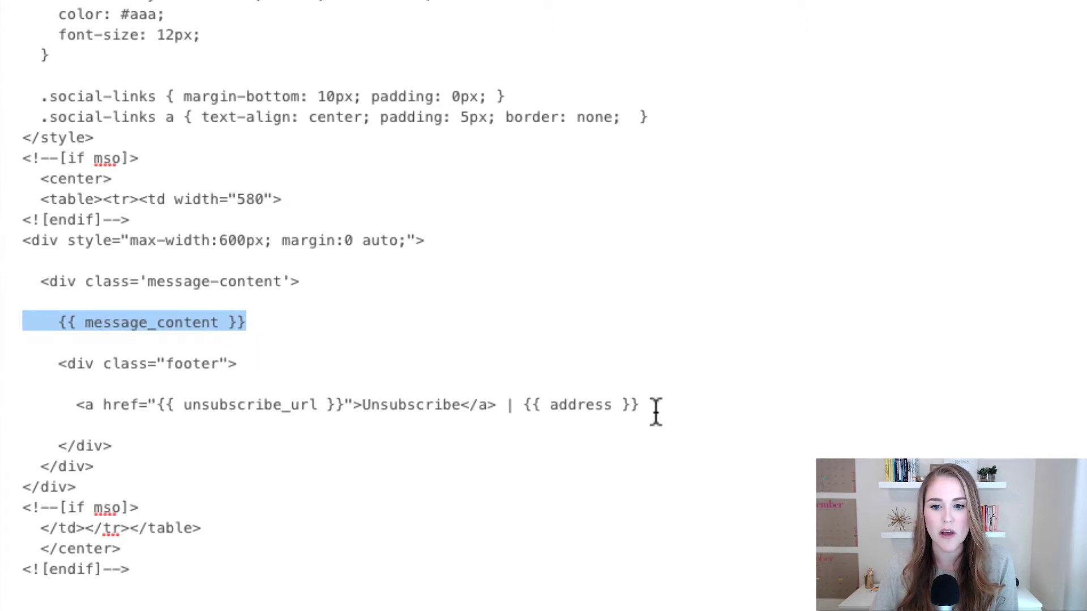
drag(653, 410, 3, 368)
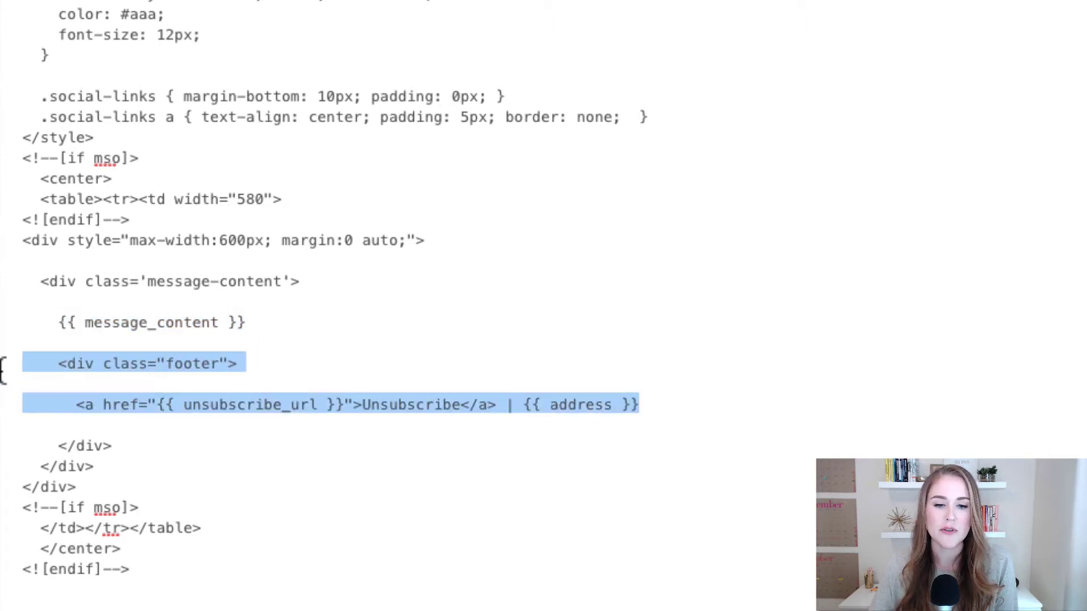
click(262, 445)
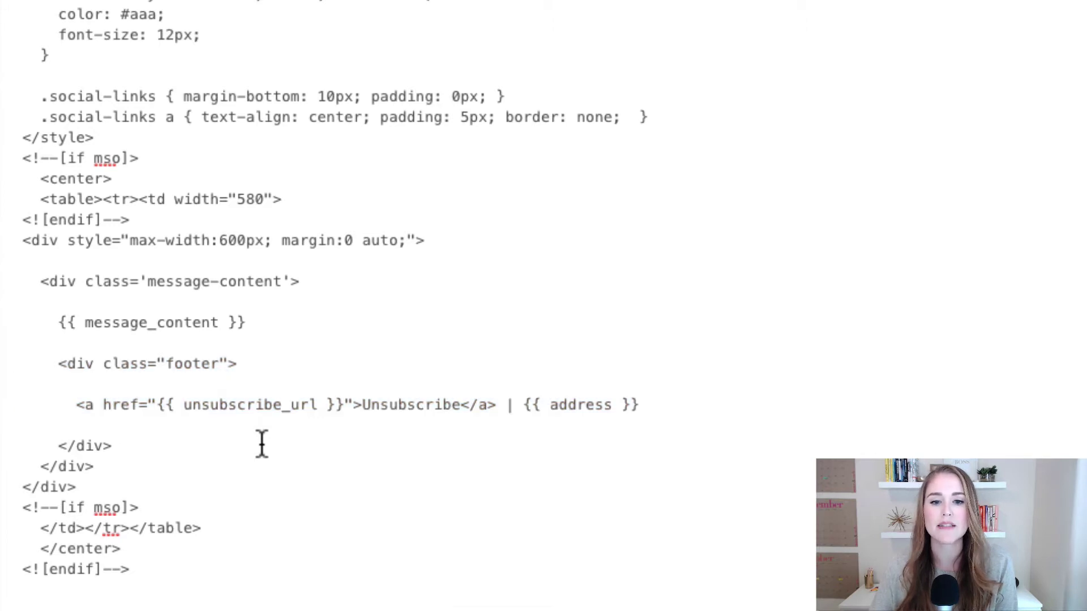
scroll(260, 444, up, 1)
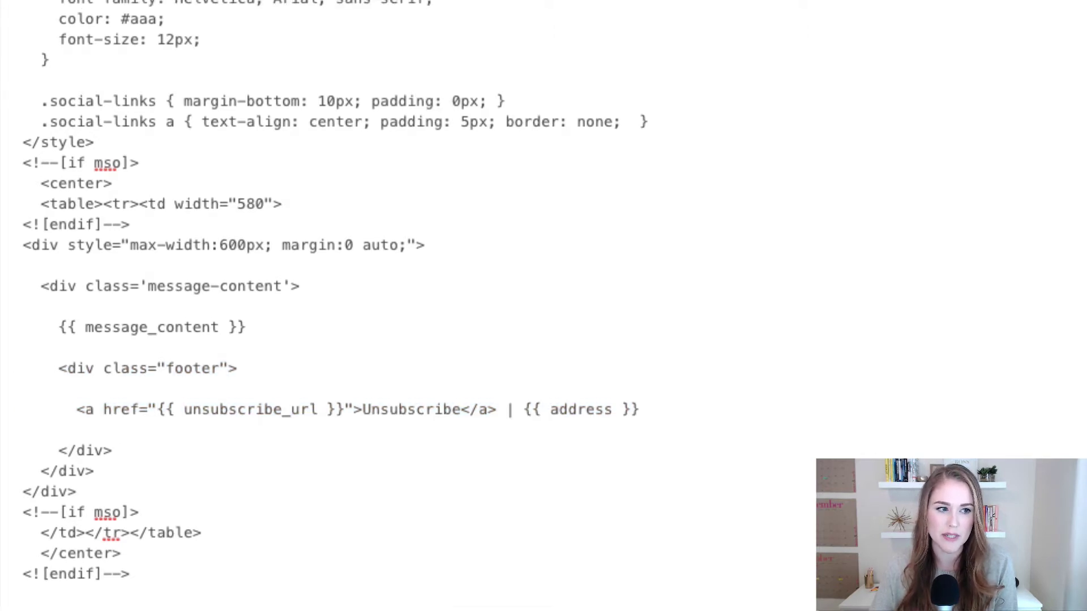
scroll(73, 546, down, 1)
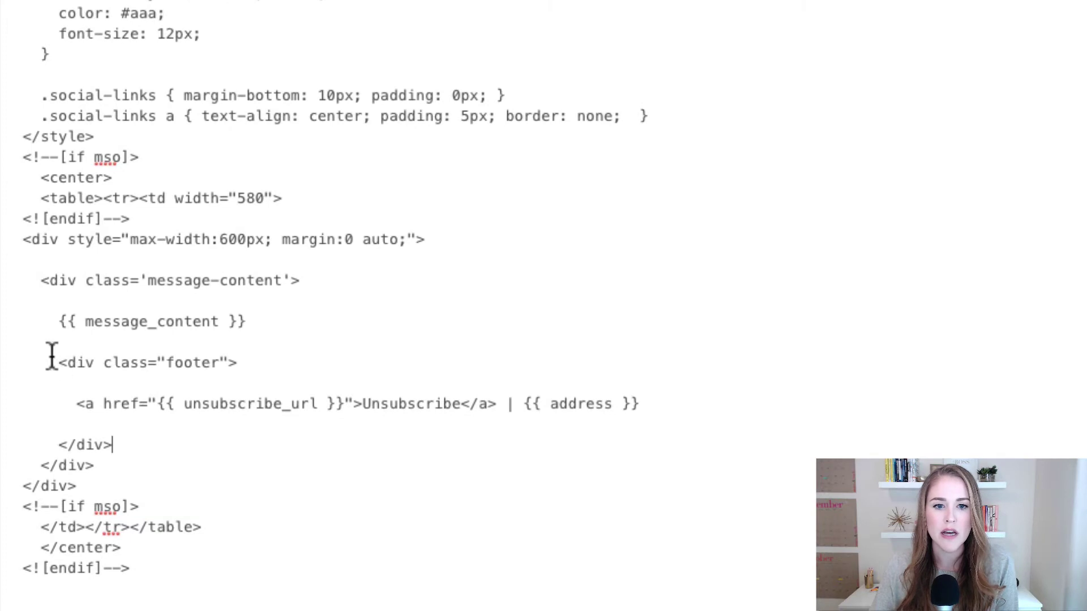
drag(49, 357, 238, 359)
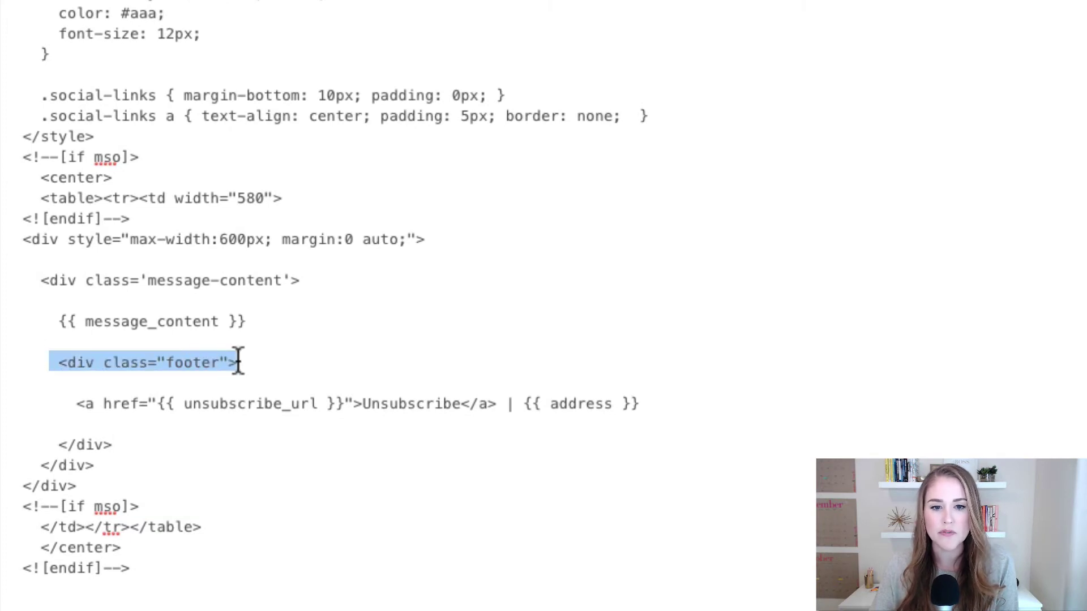
drag(113, 444, 59, 440)
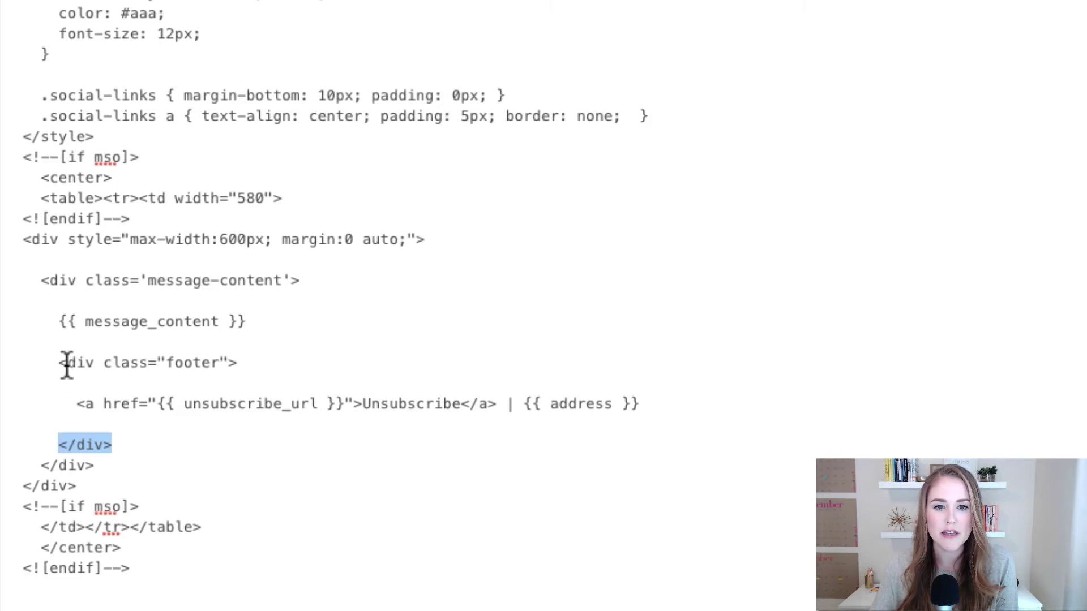
drag(67, 364, 182, 364)
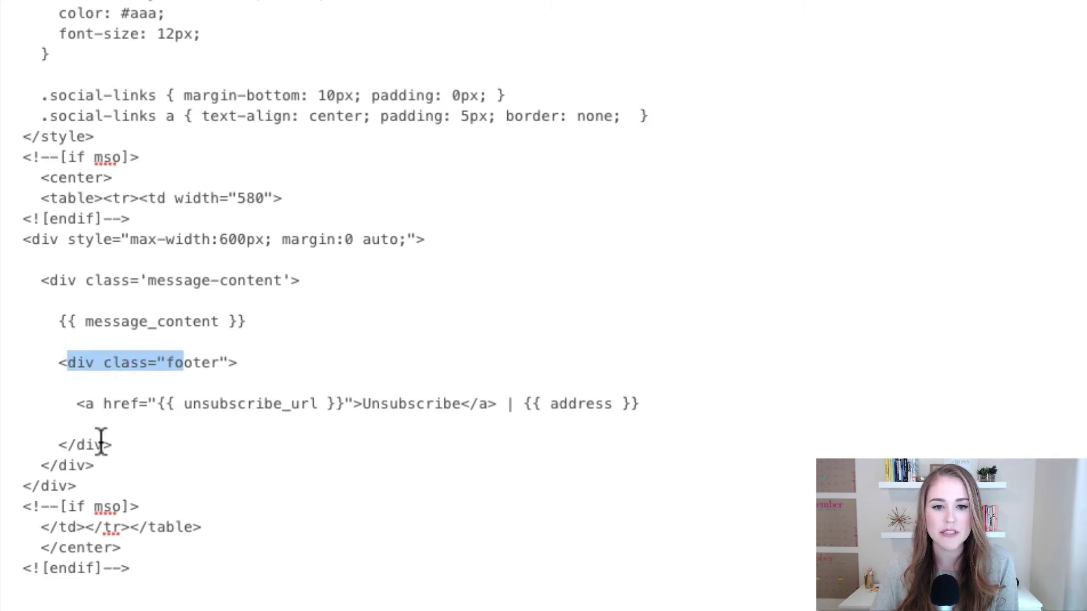
- Insert 'Word' before the footer's Unsubscribe link and view the enlarged layout preview
click(80, 404)
text(Word)
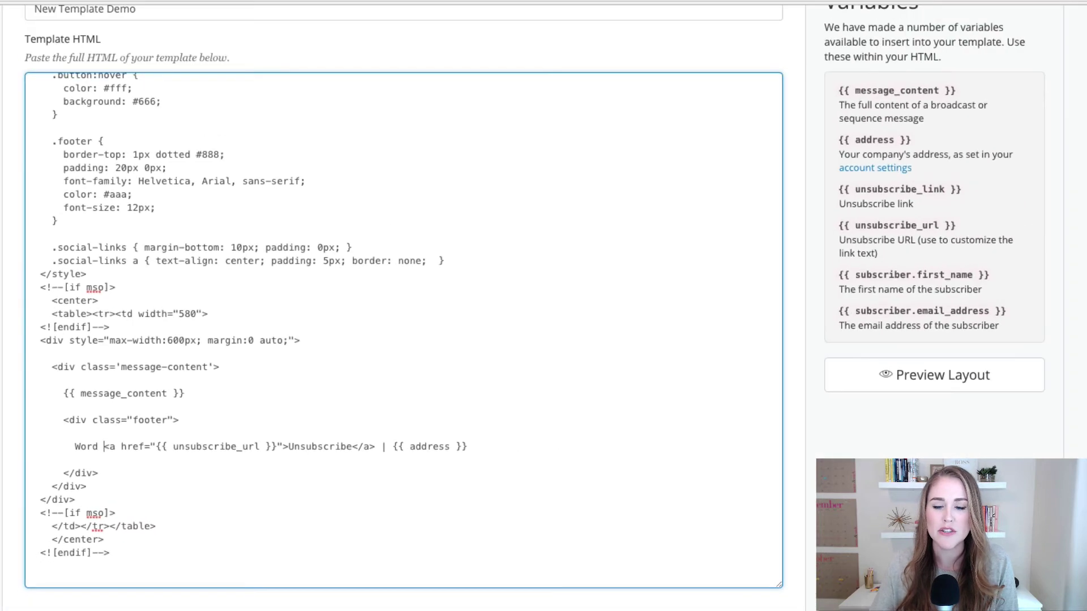
click(882, 381)
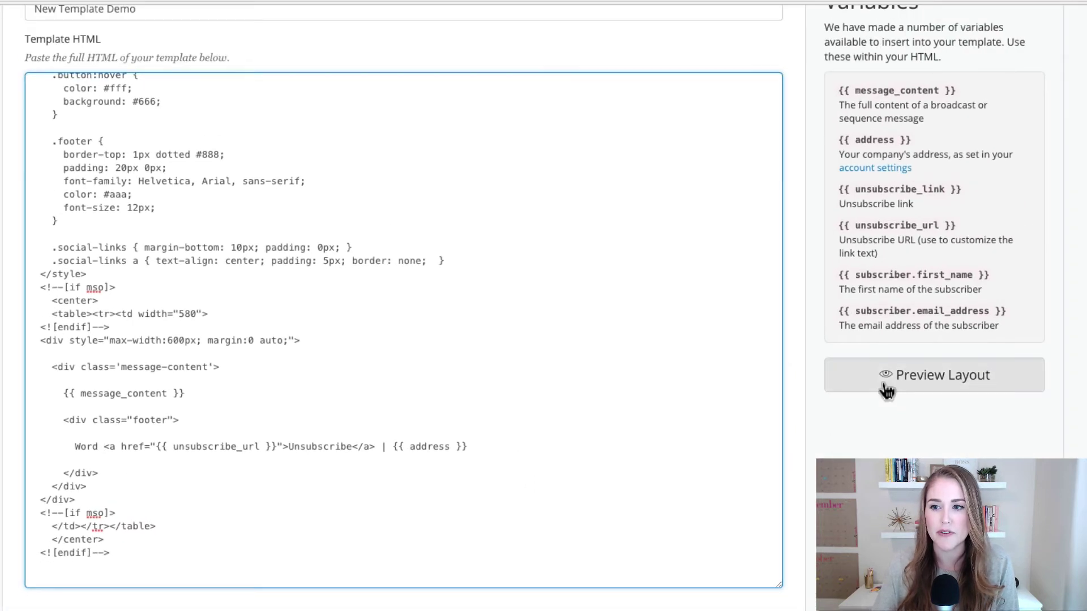
drag(550, 17, 377, 0)
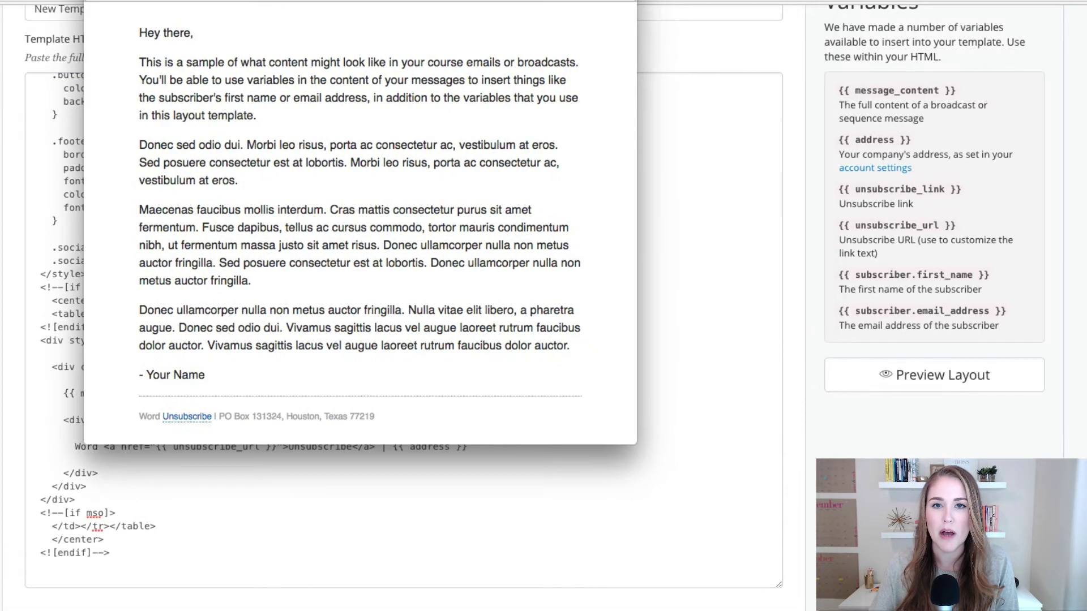
drag(631, 445, 752, 610)
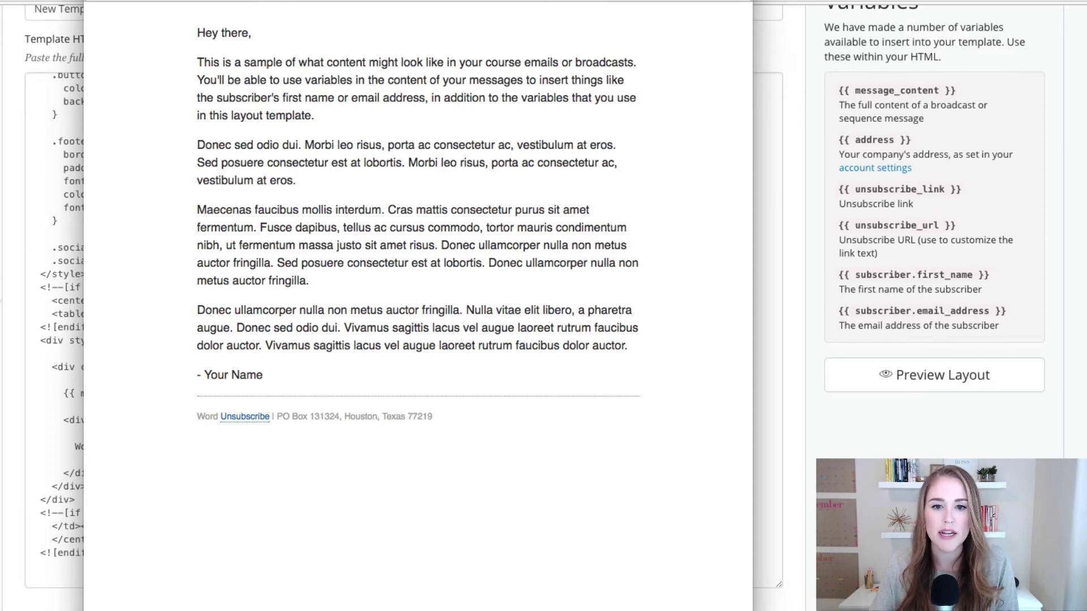
- Close the preview and paste the unsubscribe explanation over the footer placeholder line
click(81, 401)
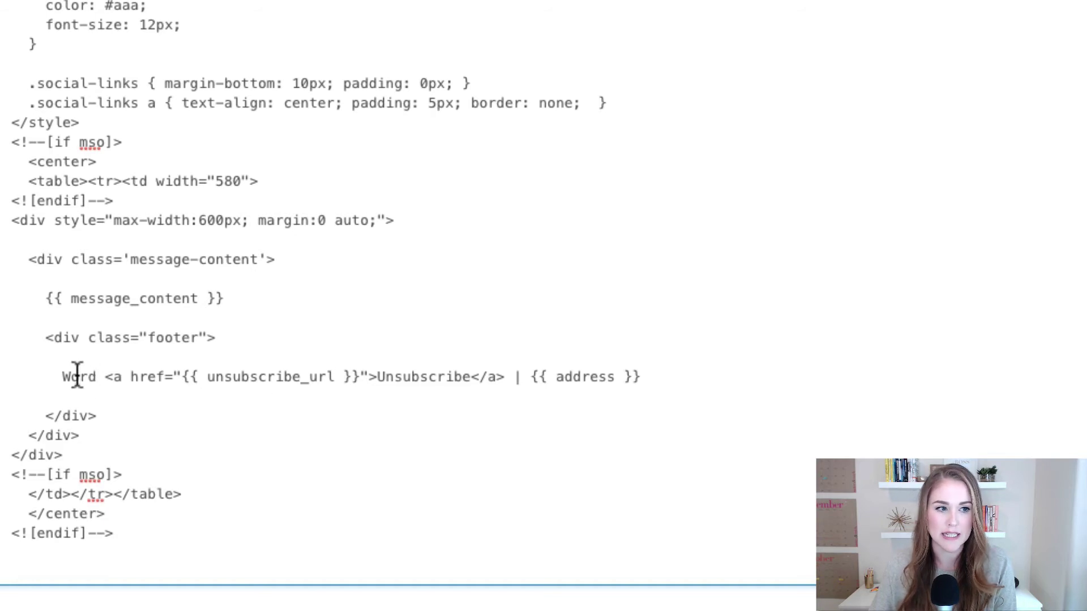
text(If you choose to <a href="{{ unsubscribe_url }}">Unsubscribe</a>, you'll be removed from all mailings. If you want to opt out of a particular series and don't see a link above to do so, just hit reply and let me know. I'll take care of it for you personally.)
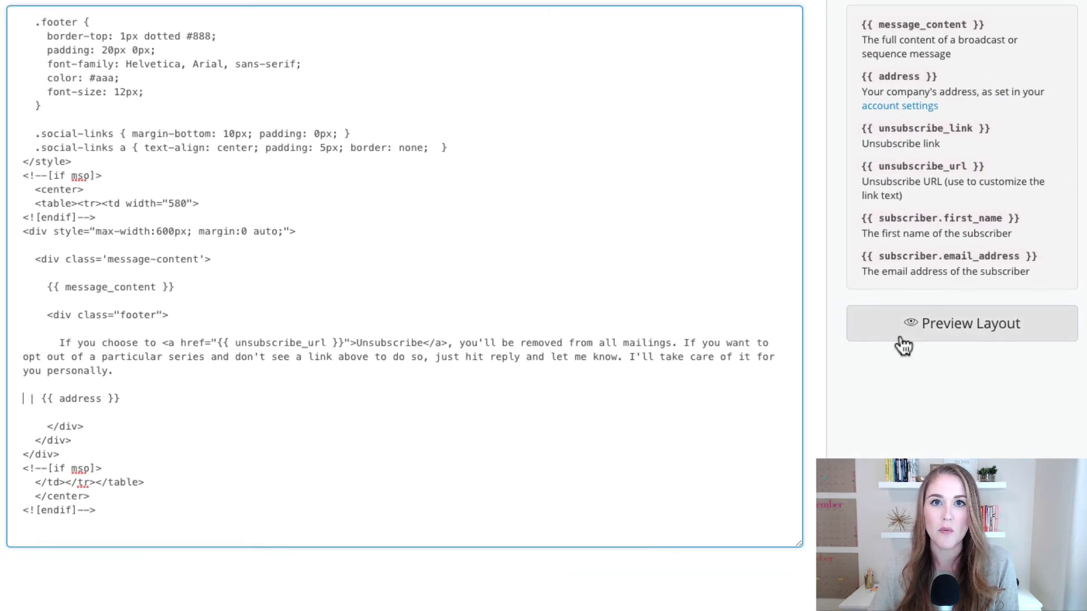
click(902, 343)
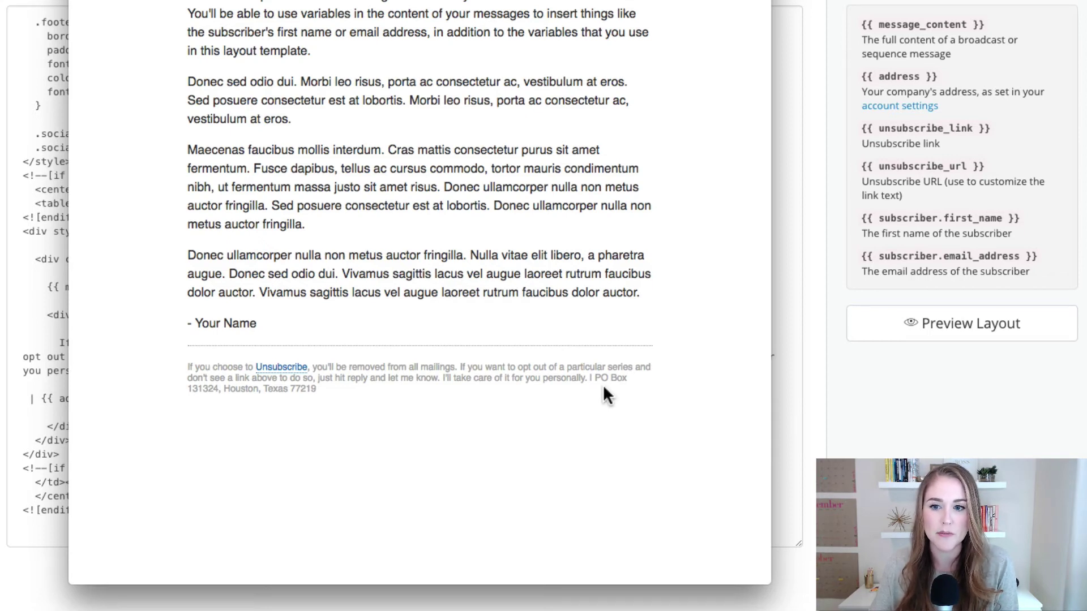
click(18, 402)
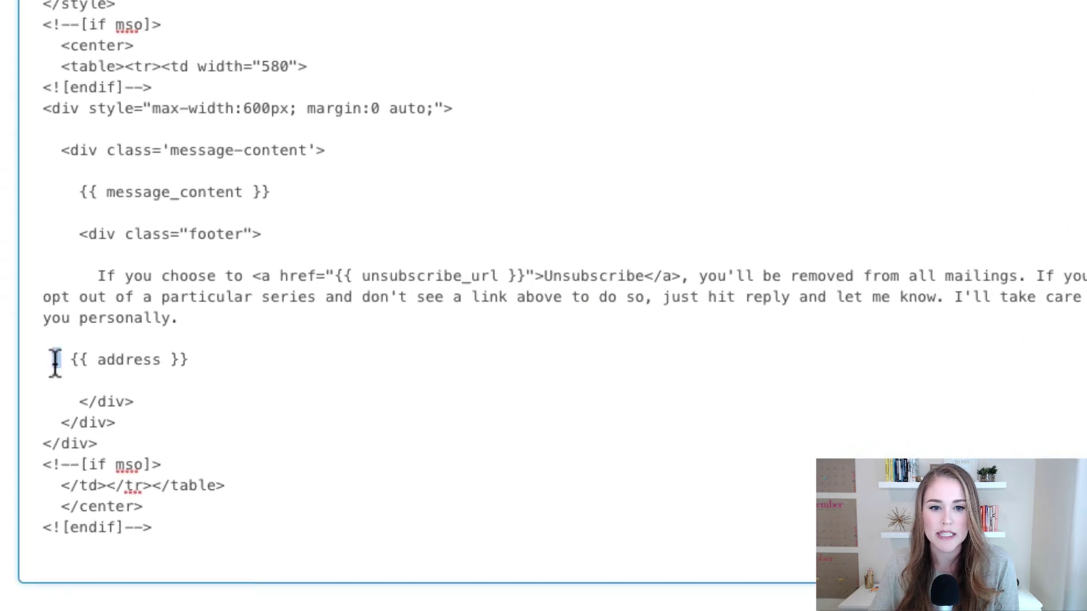
- Remove the space before {{ address }} and add <br><br> on the line above it
drag(56, 361, 62, 362)
key(BackSpace)
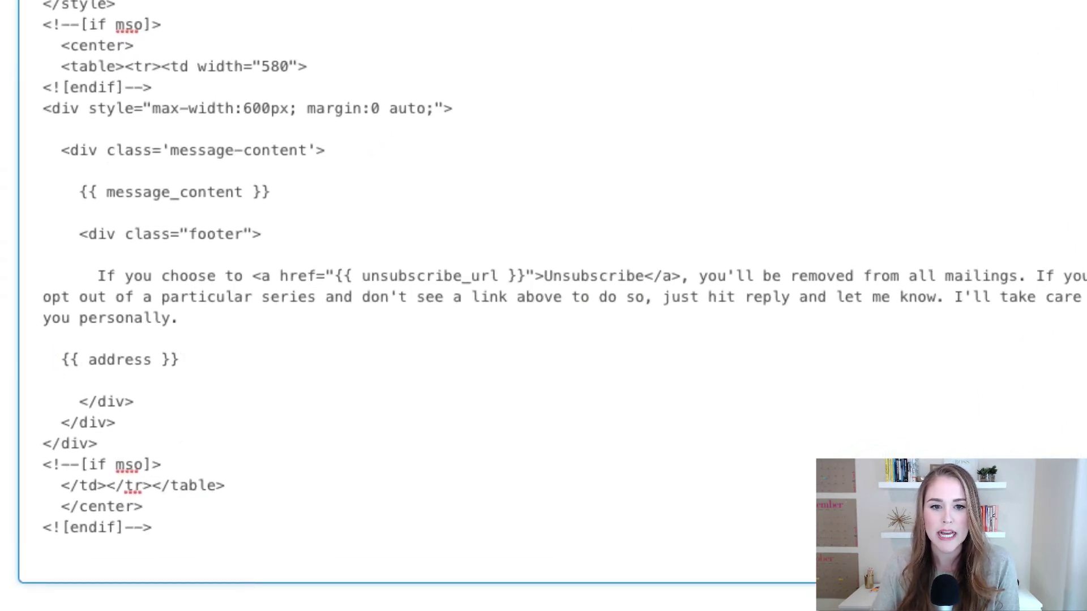
click(43, 338)
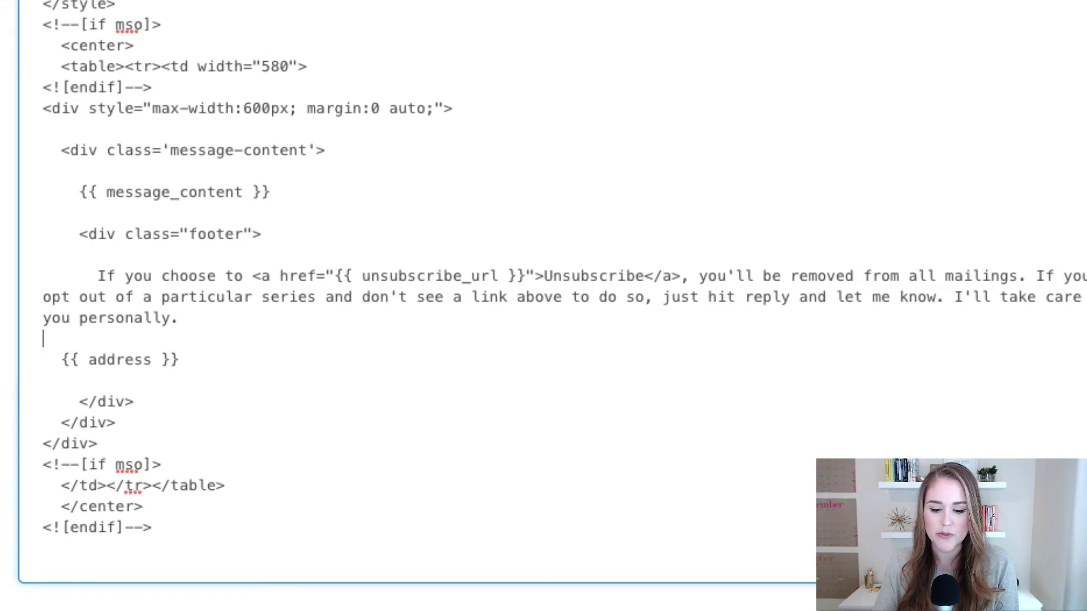
text(<)
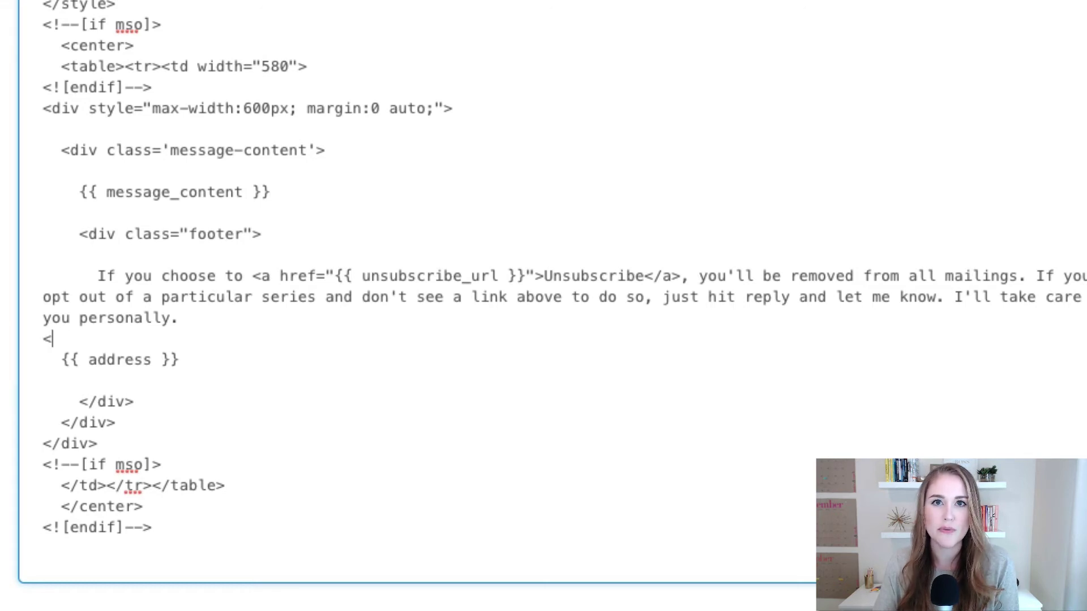
text(br>)
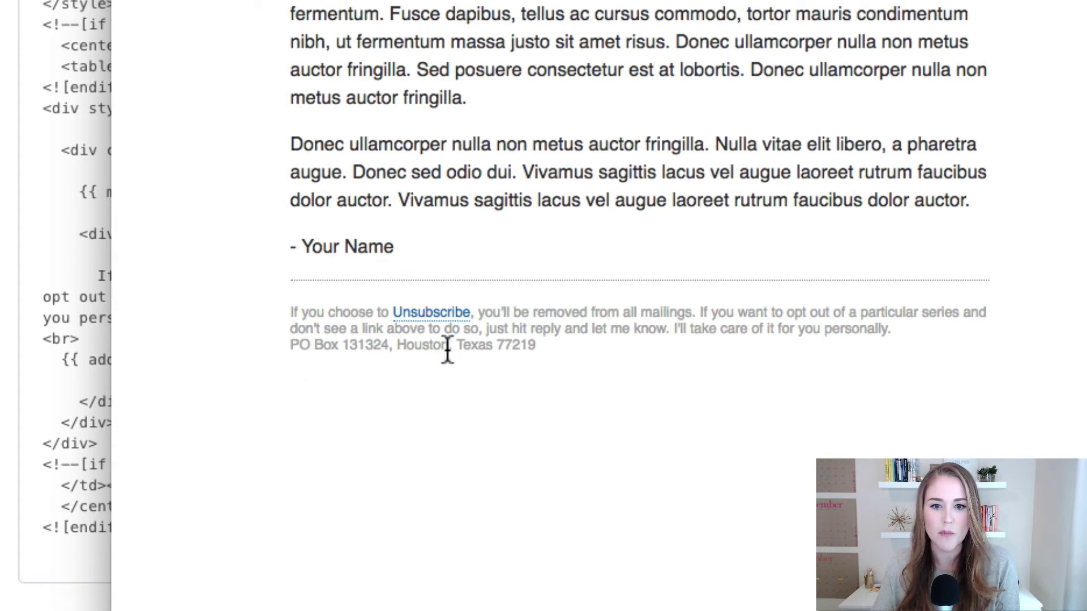
click(94, 338)
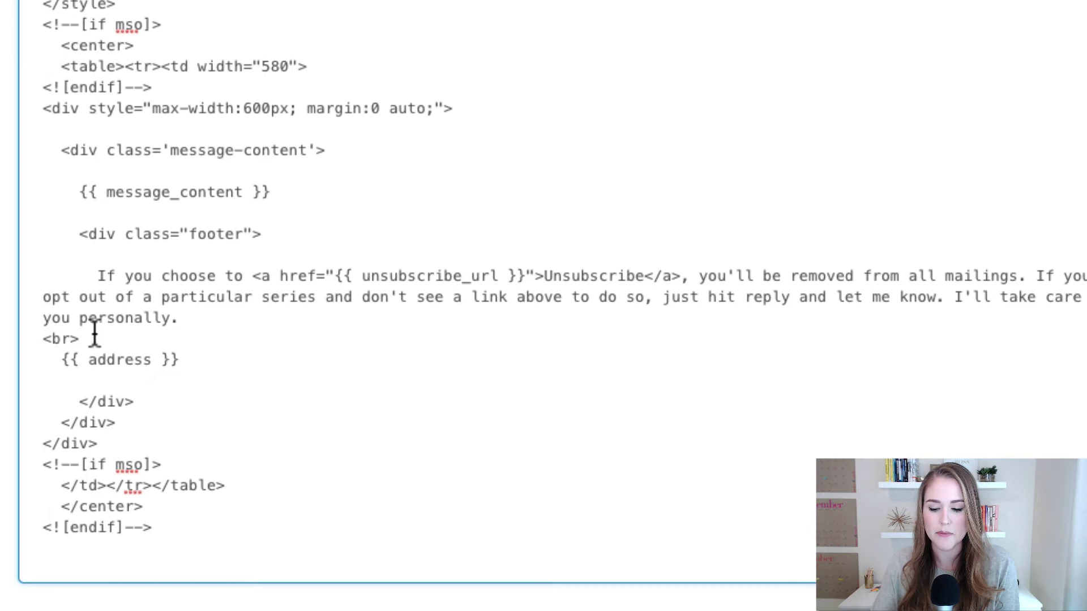
text(<br>)
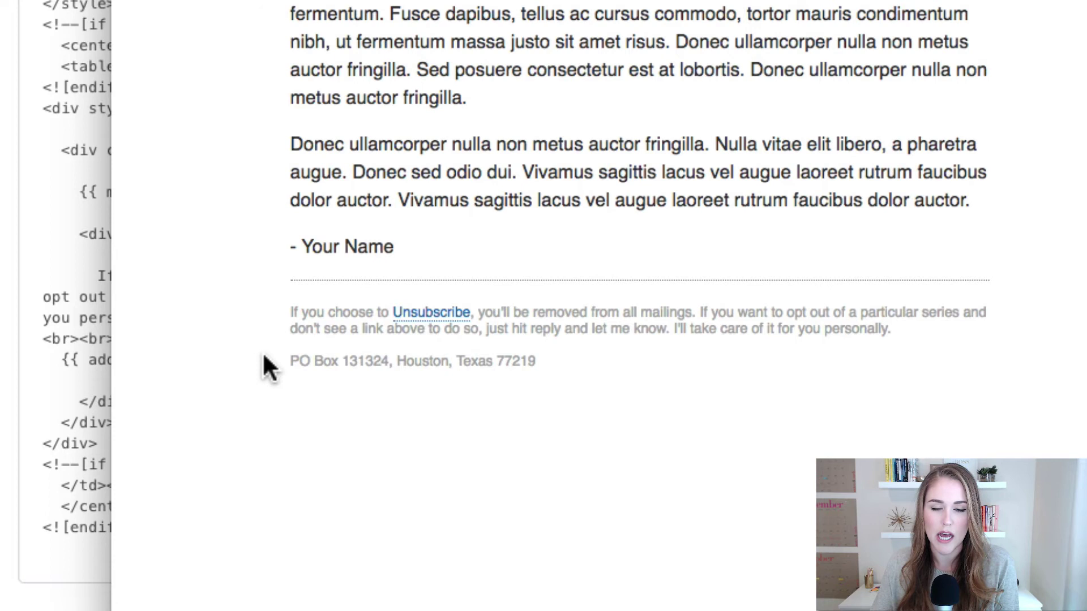
key(Escape)
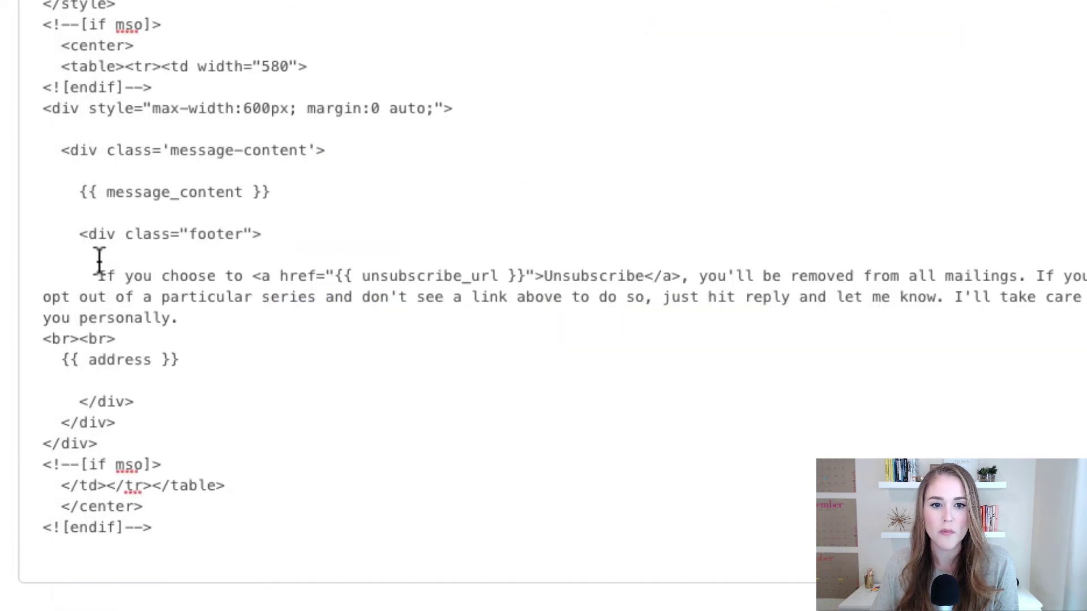
- Wrap the footer's unsubscribe paragraph and address placeholder in <center></center> tags
click(99, 261)
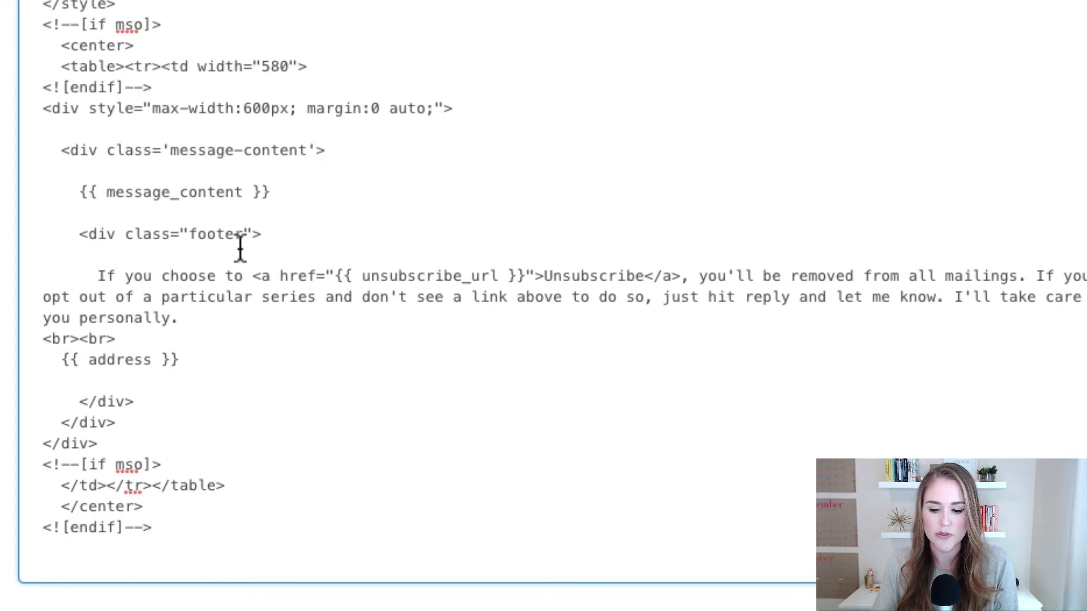
text(<center)
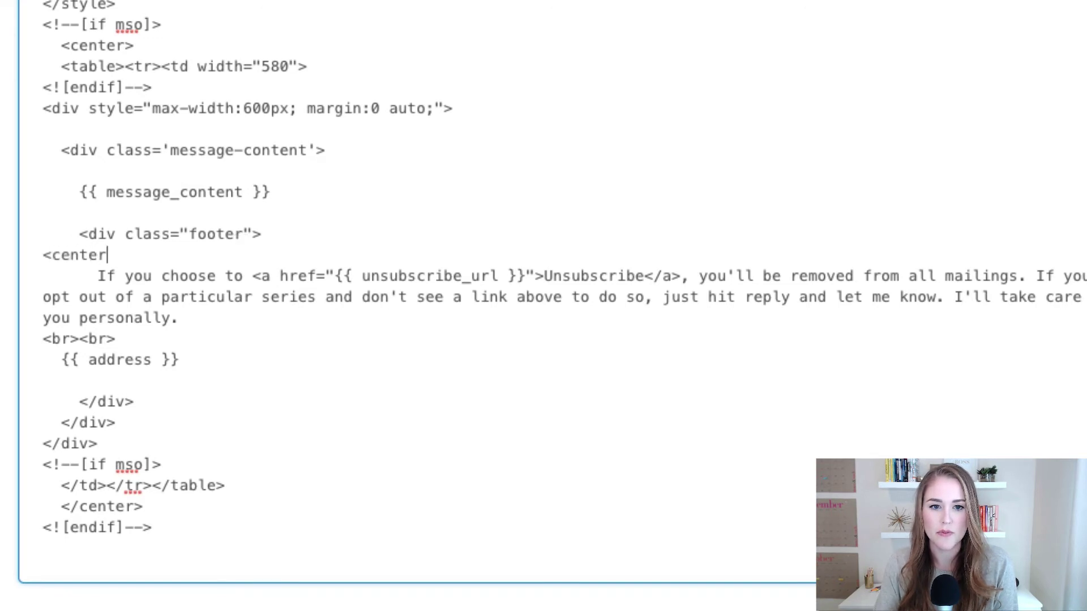
text(>)
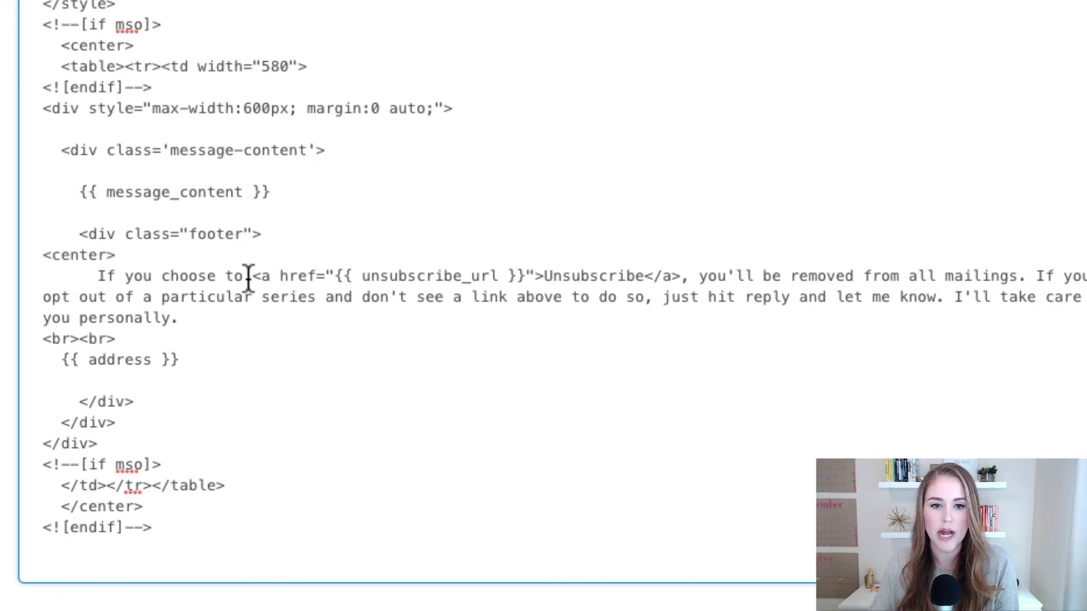
click(70, 385)
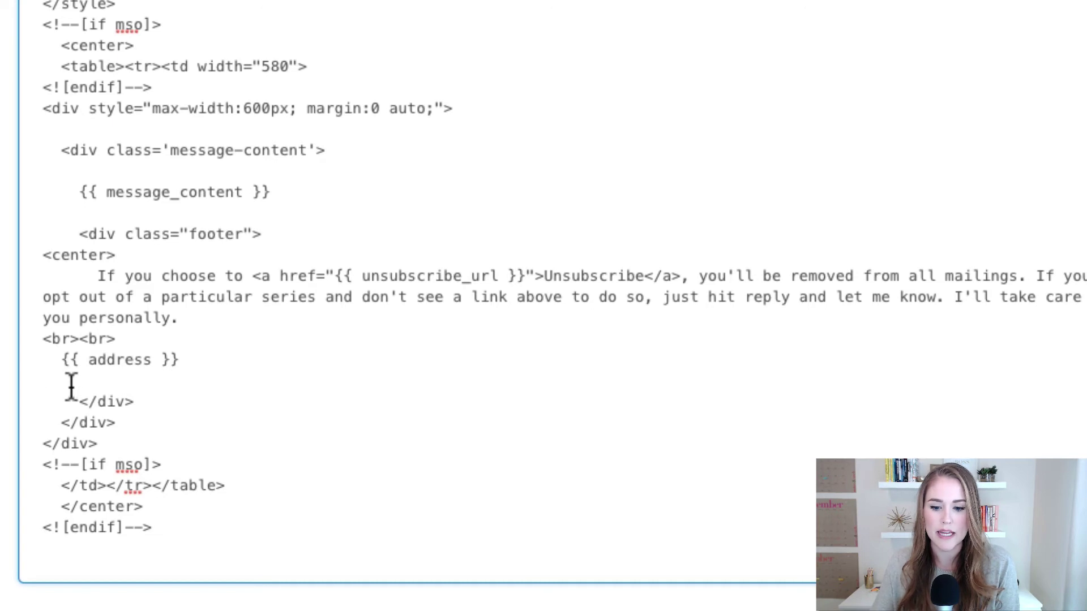
text(<)
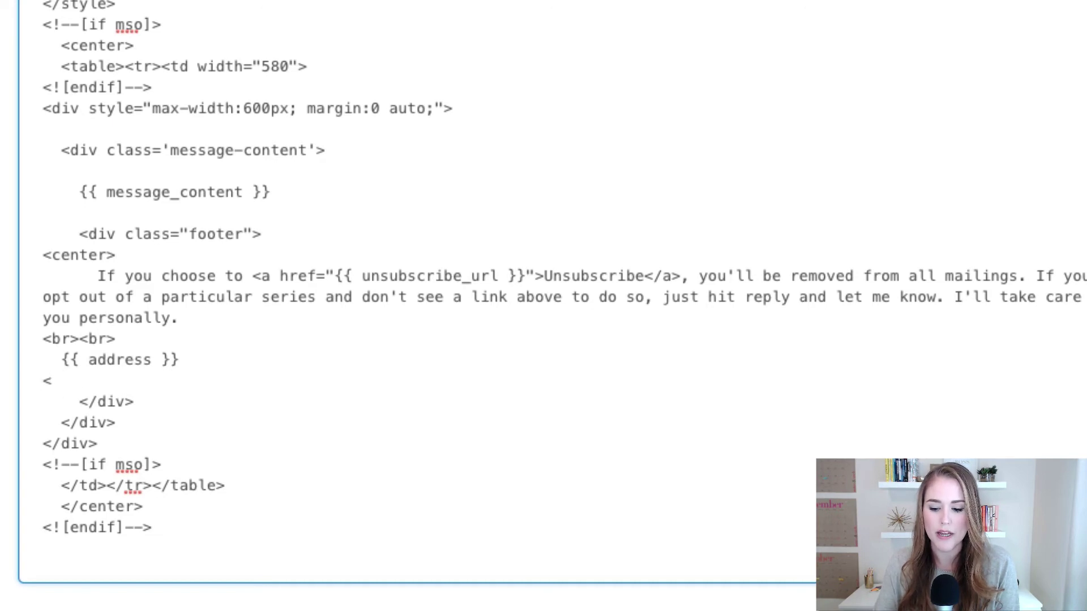
text(/center)
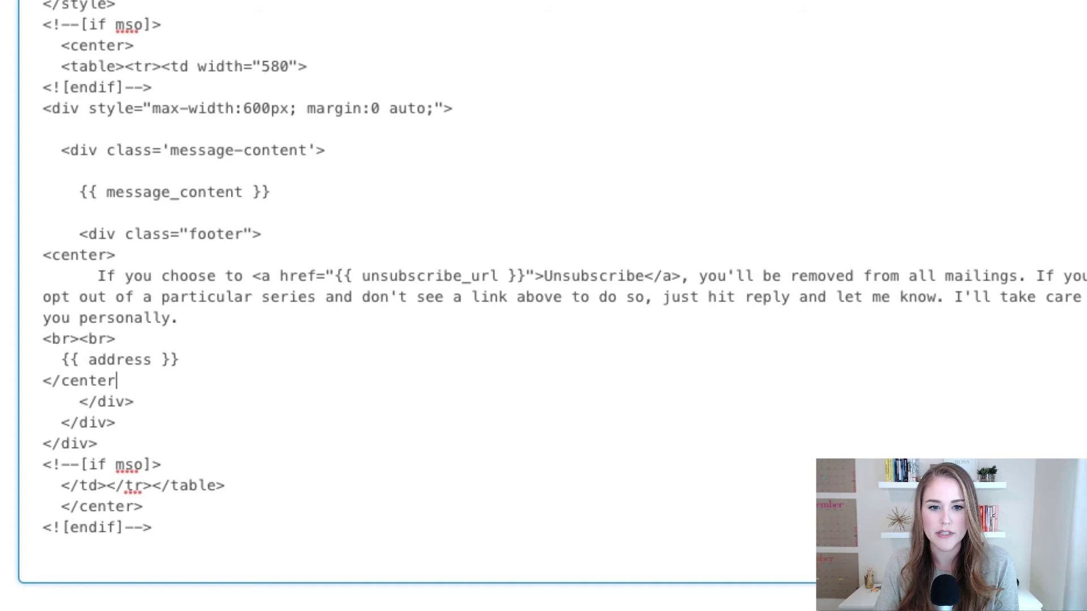
text(>)
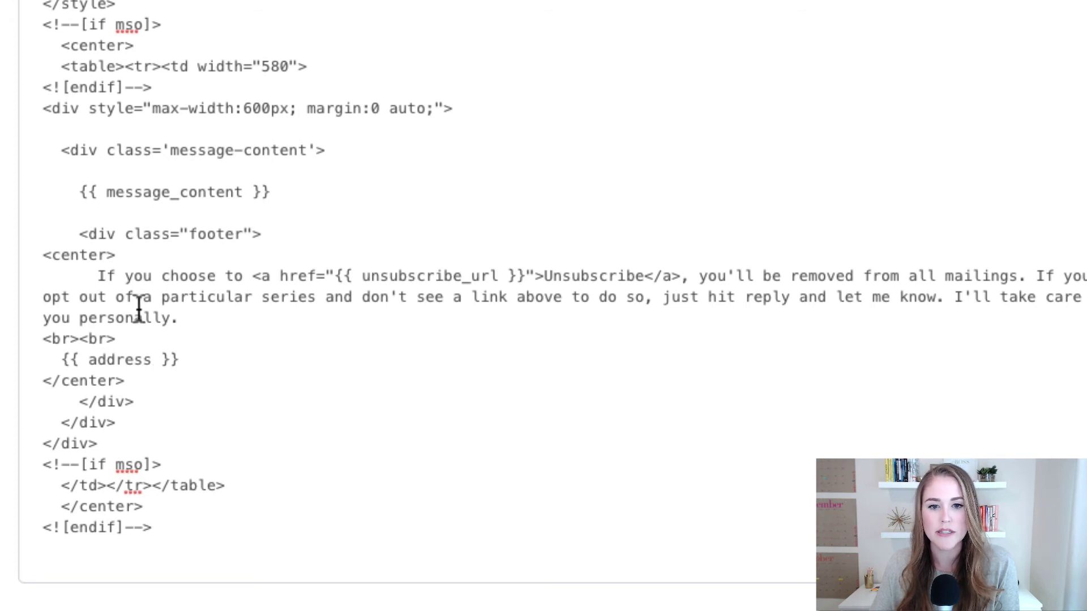
- Add a 'Follow me on Facebook!' line between <br><br> line breaks in the footer
click(125, 339)
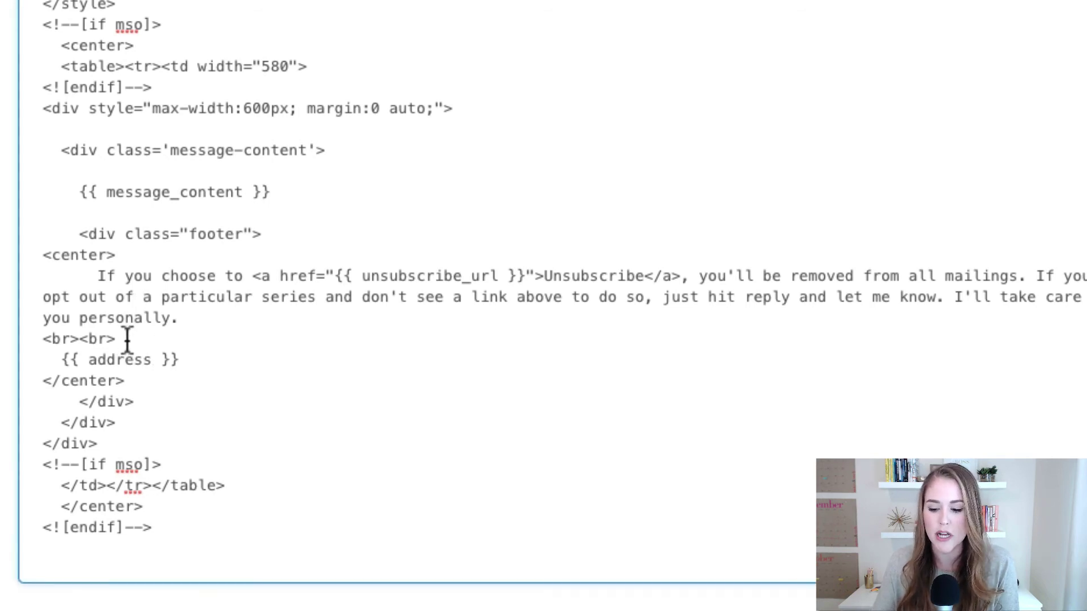
key(Return)
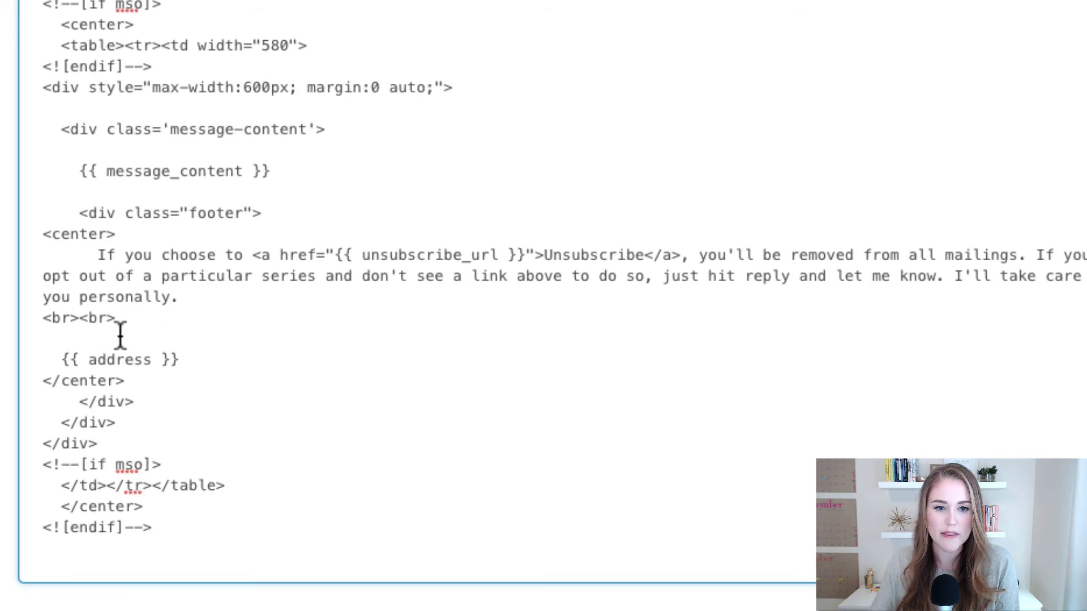
drag(117, 318, 24, 318)
key(ctrl+c)
click(48, 339)
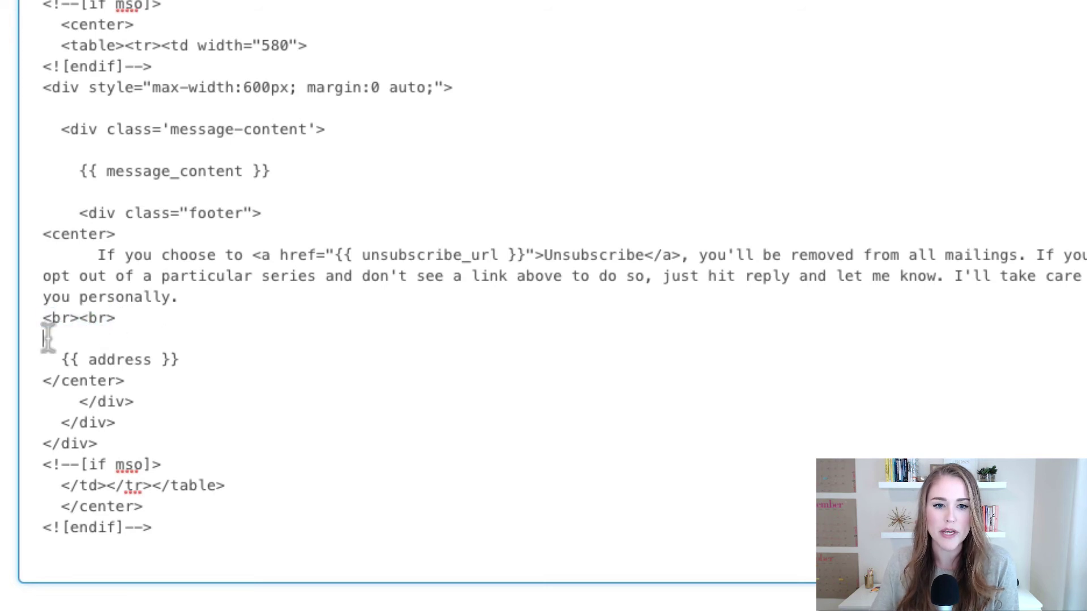
key(ctrl+v)
click(163, 311)
key(Return)
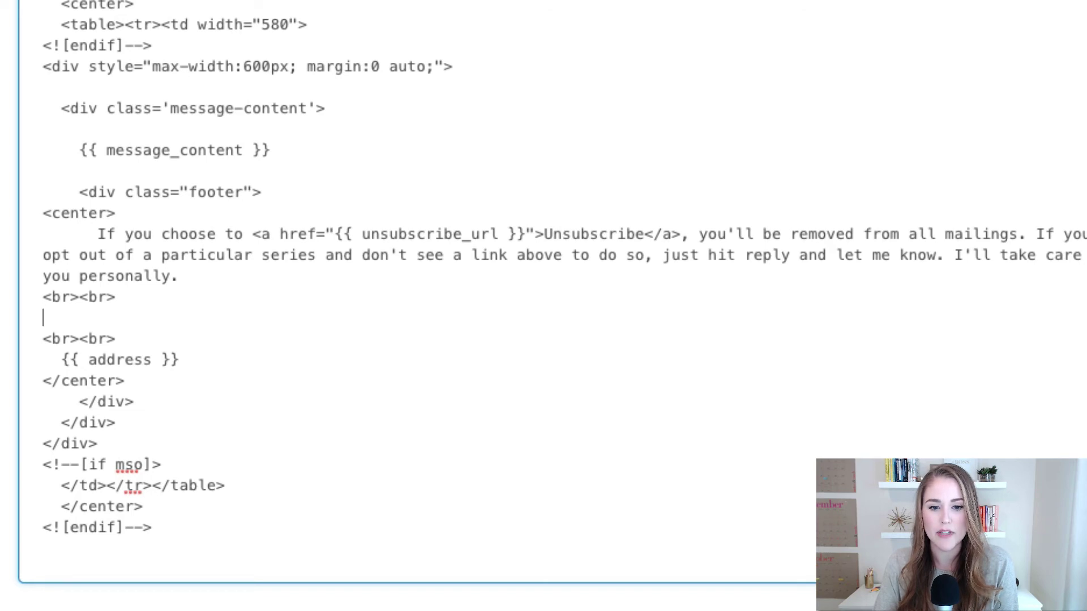
text(Follow me on Facebook!)
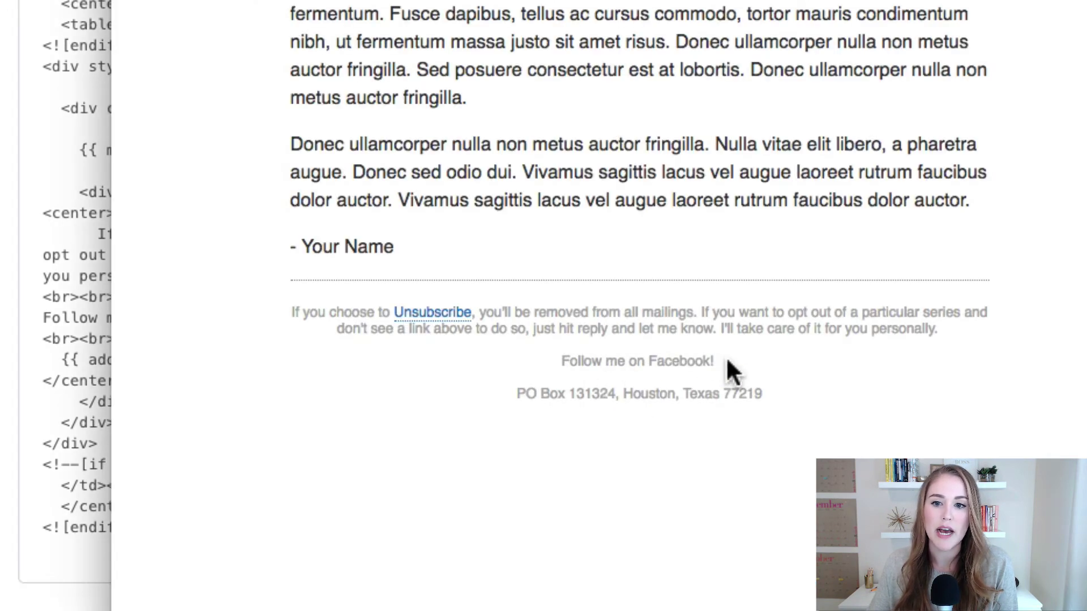
- Wrap the Facebook text in an <a href> link pointing to the Facebook profile URL
click(4, 376)
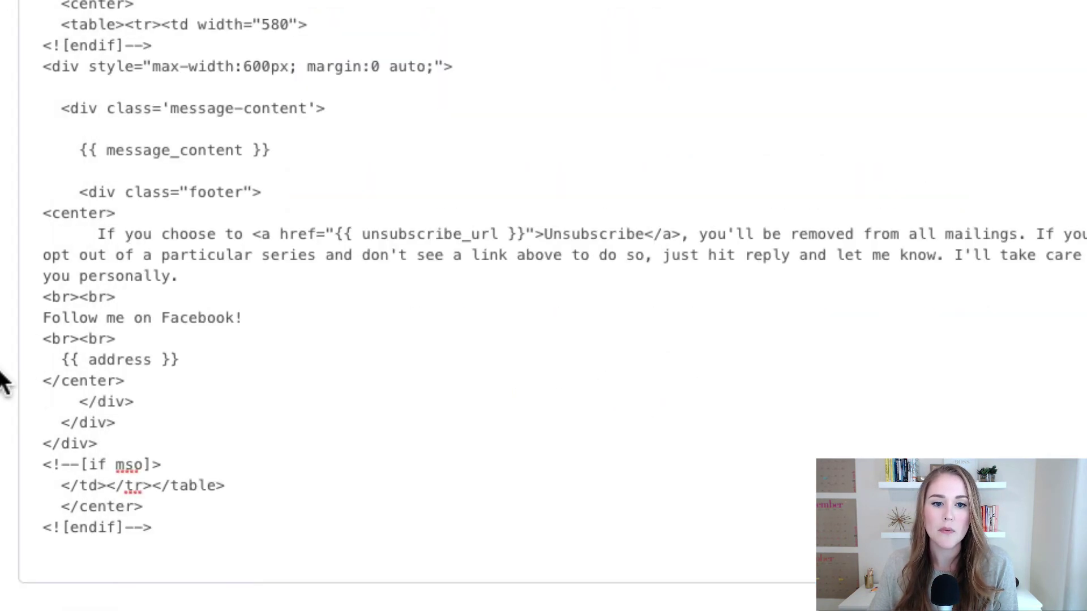
click(43, 318)
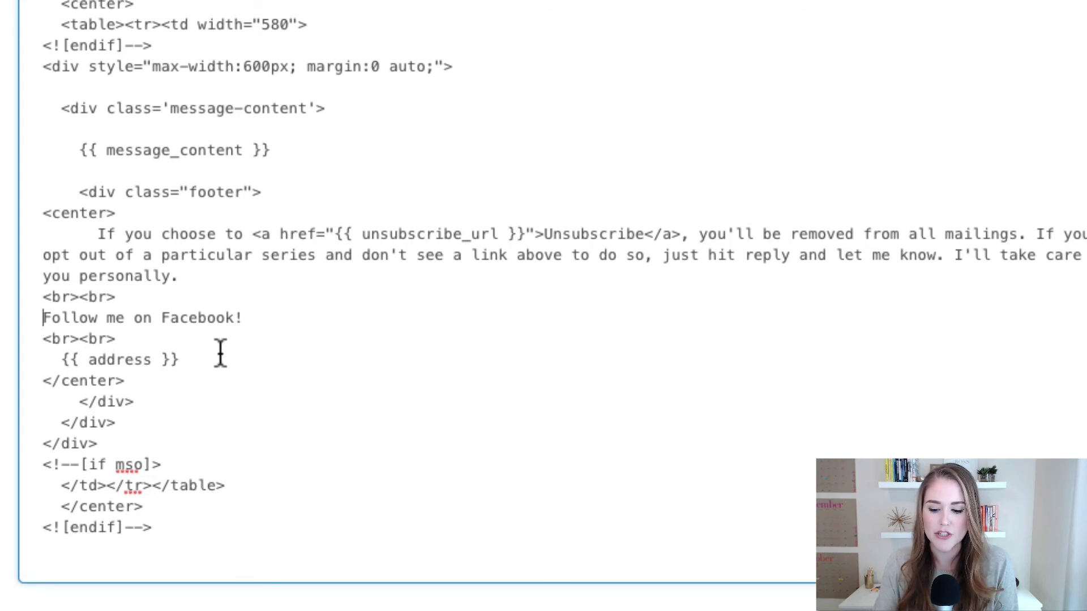
text(<)
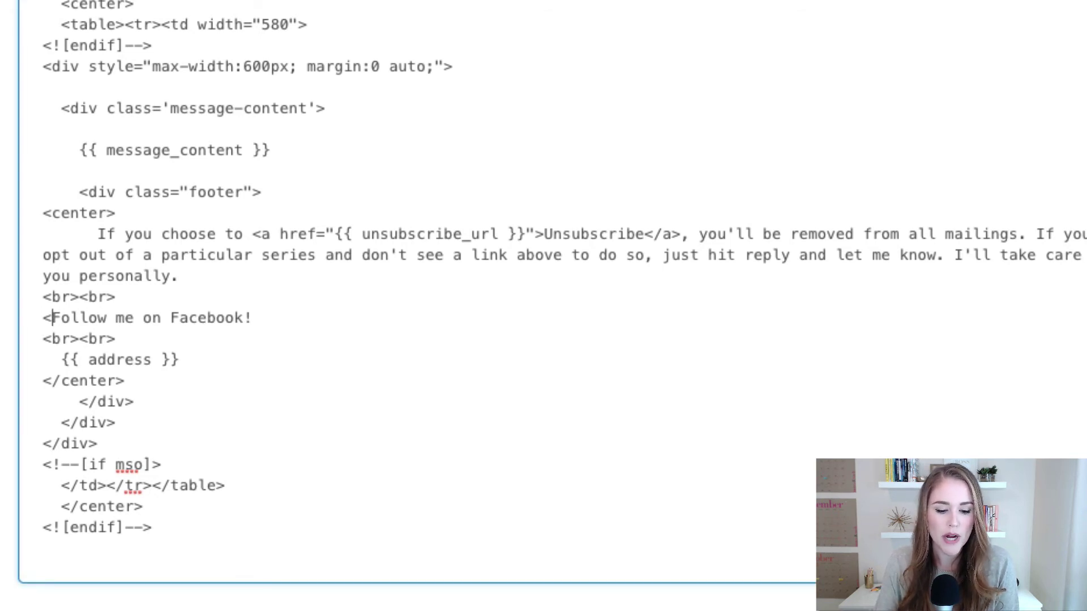
text(a)
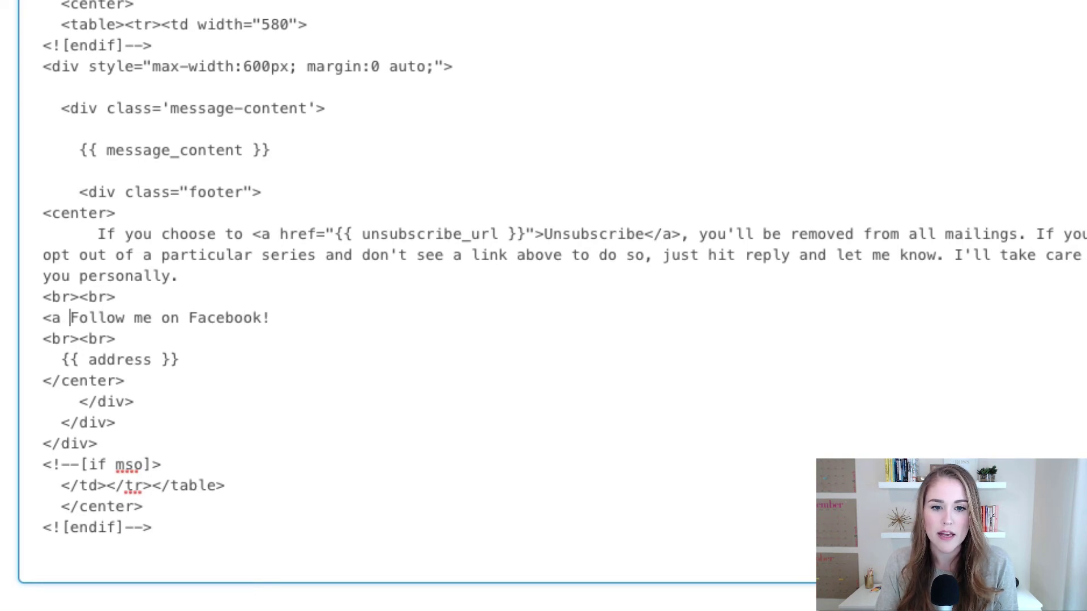
text( href)
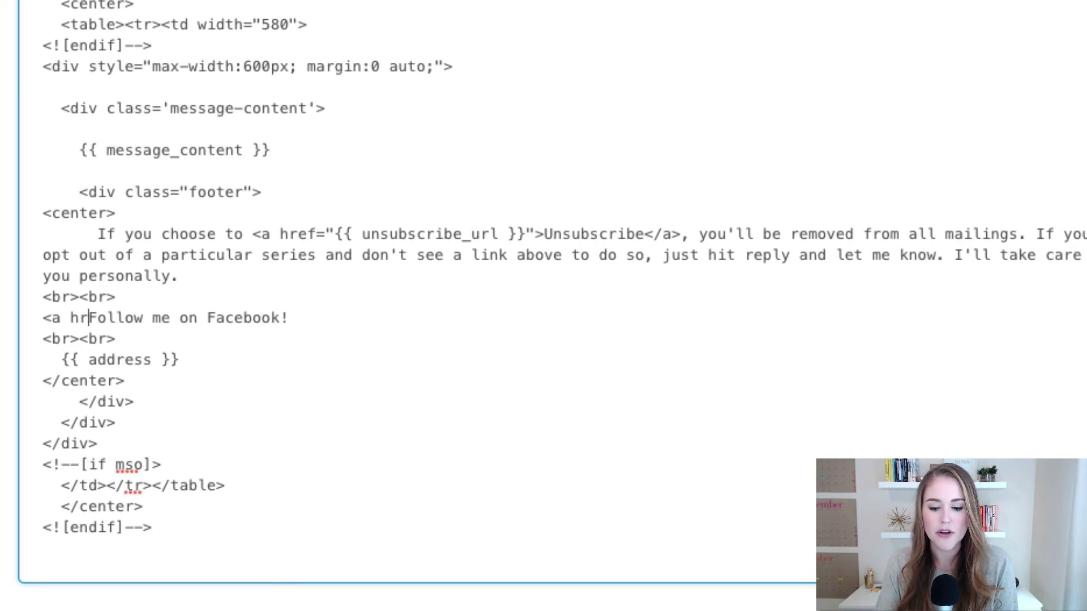
text(=)
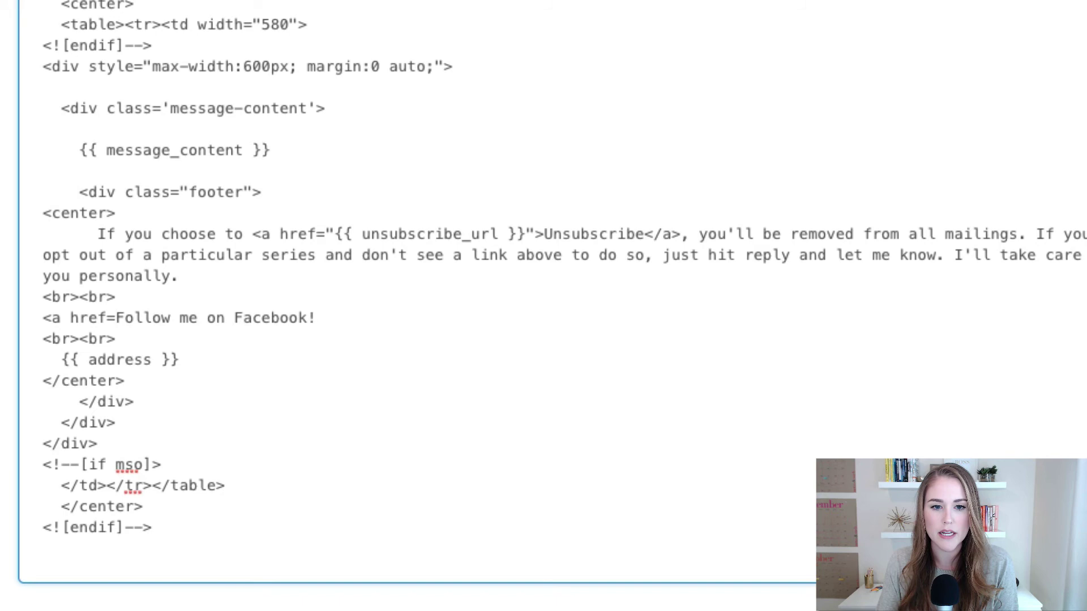
text(")
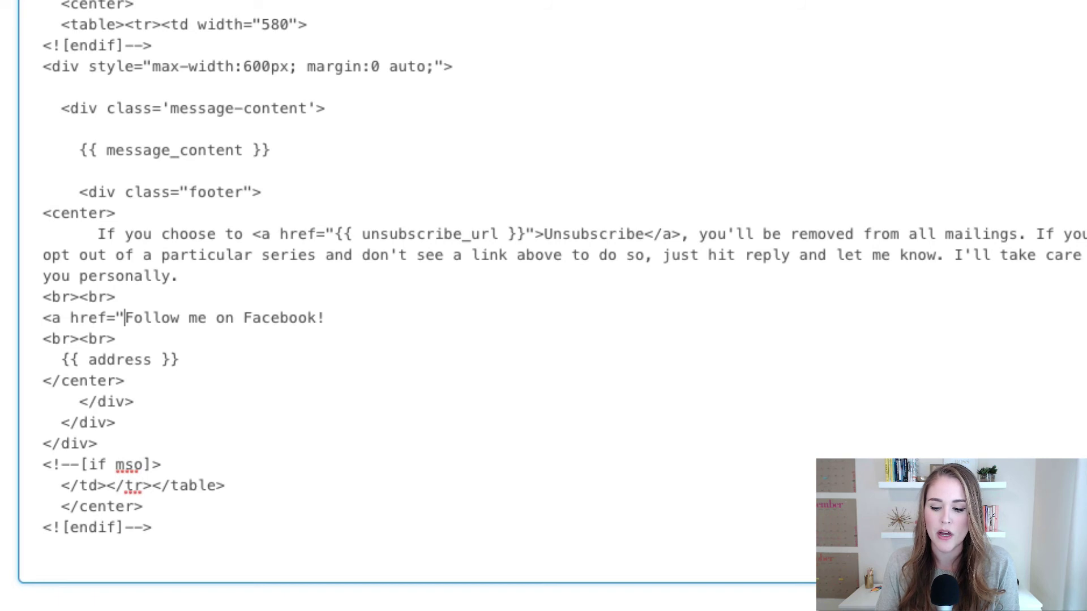
text(">)
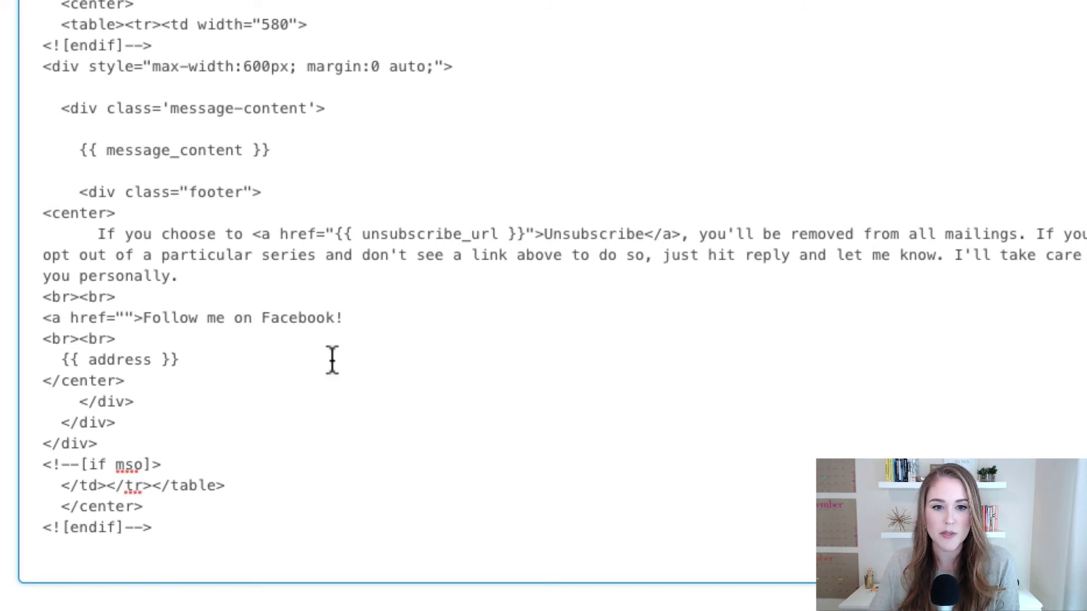
click(356, 318)
text(<)
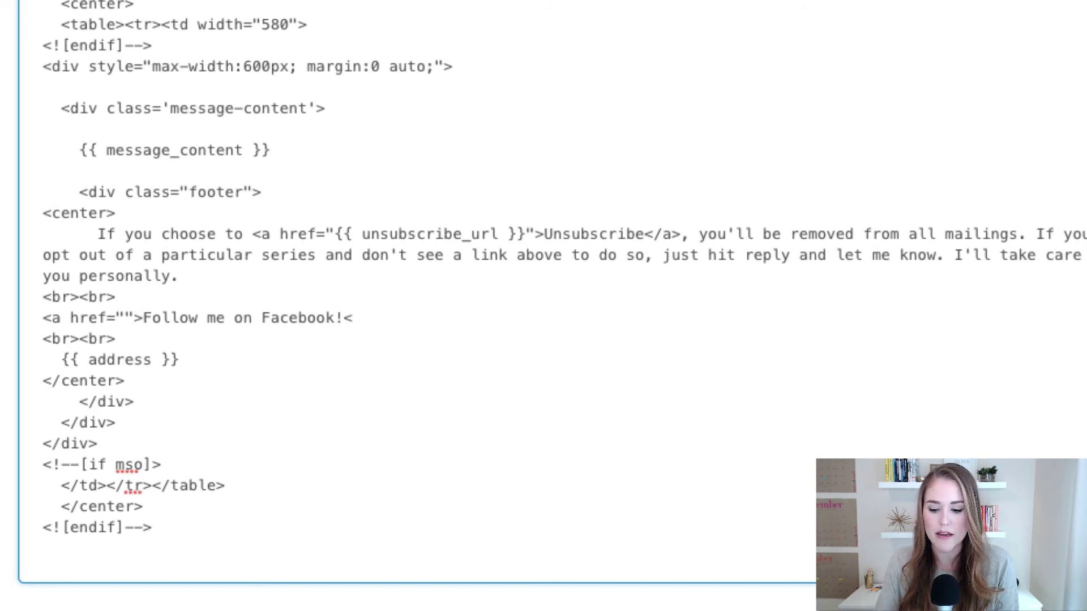
text(/a>)
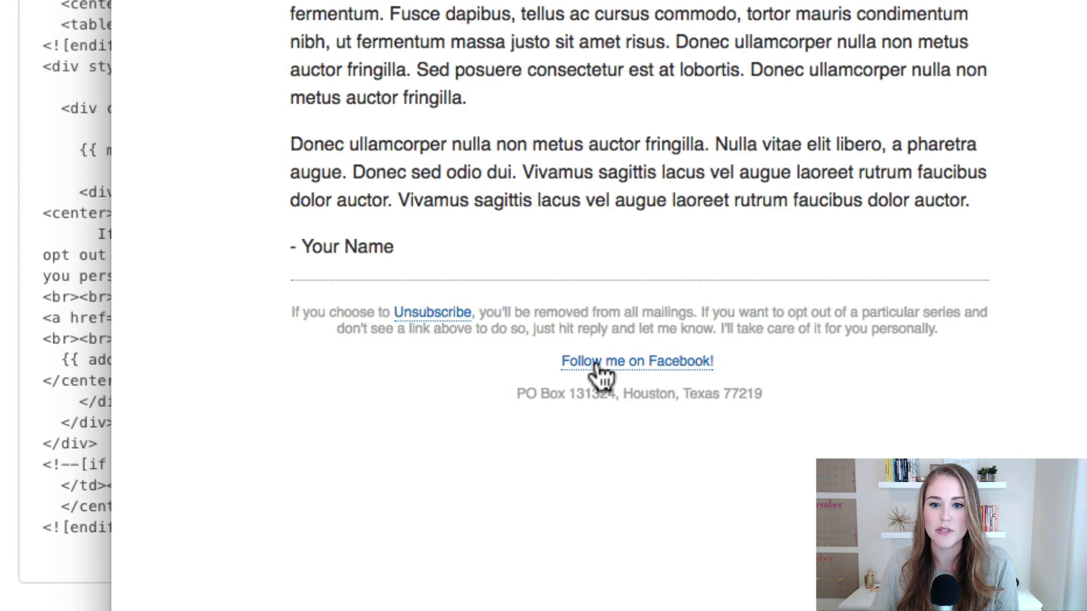
click(29, 427)
click(123, 318)
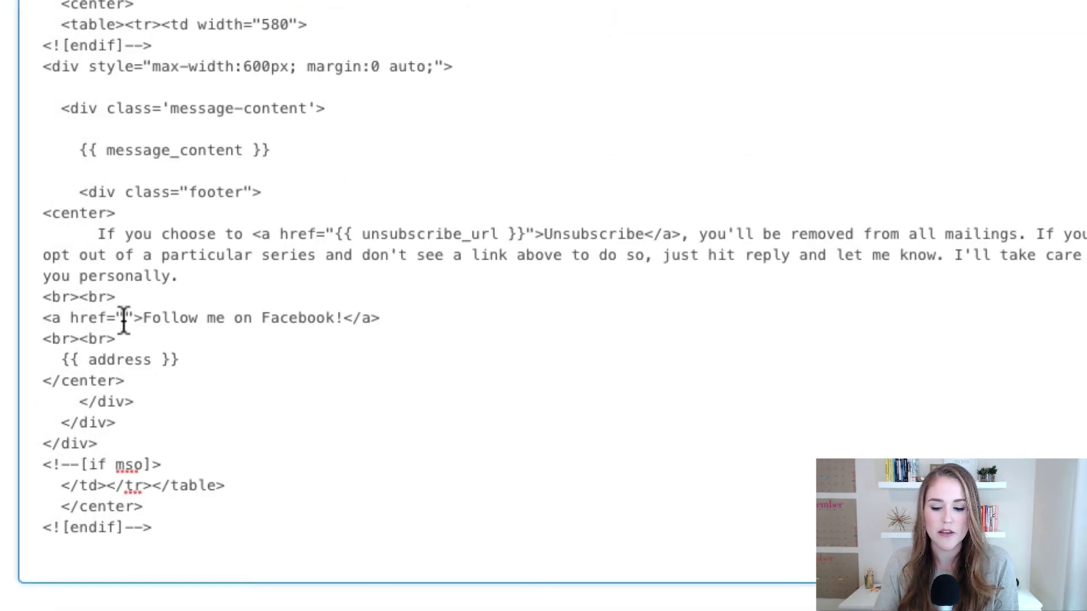
text(http://facebook.com/meganminns)
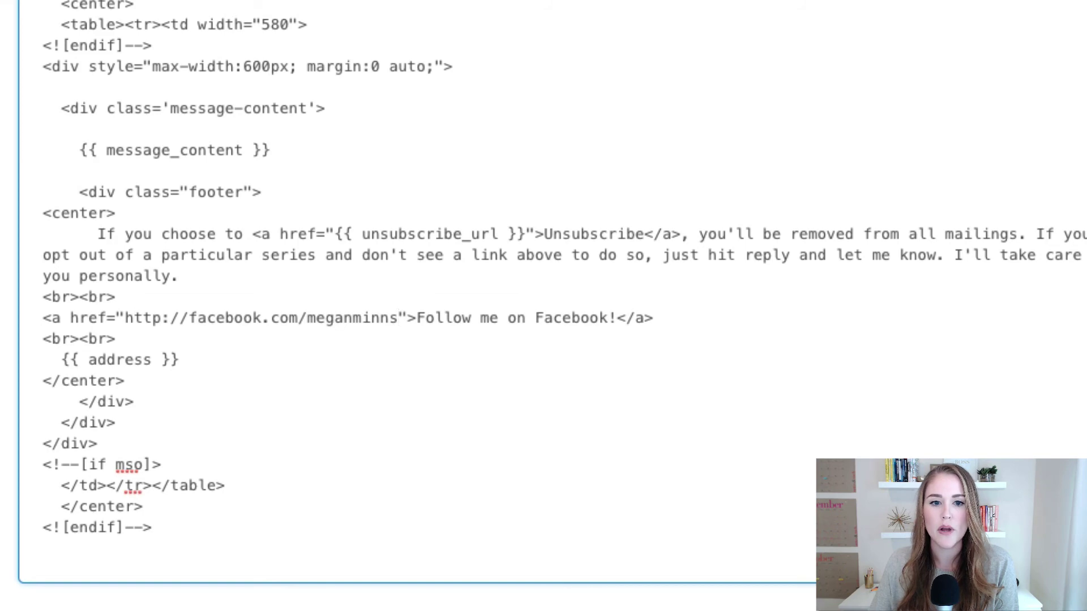
mouse_move(965, 352)
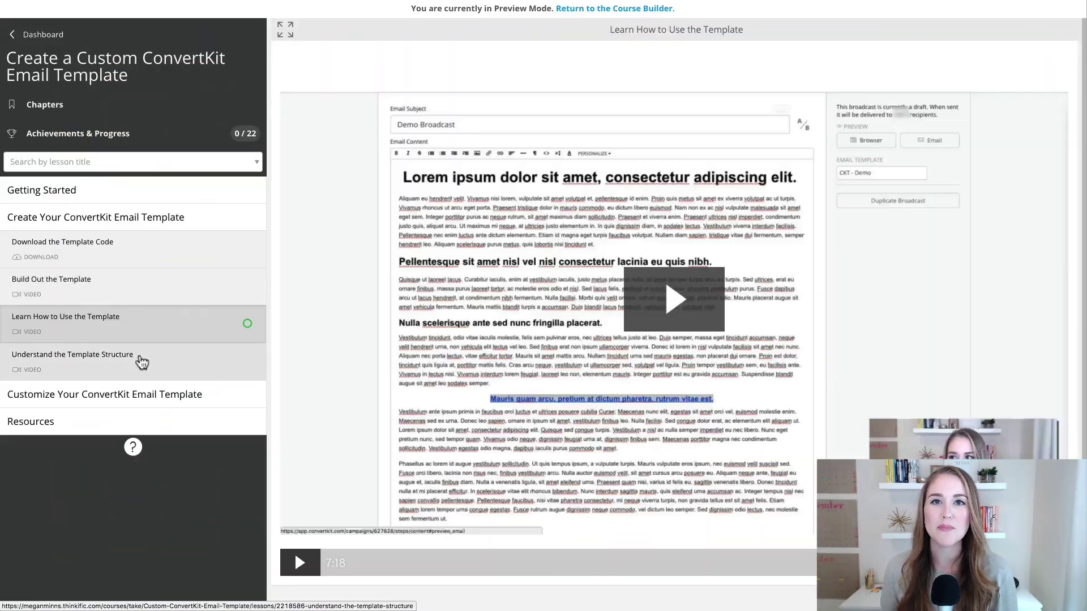
- Open Understand the Template Structure, then expand the customization chapter and open Change Header 4 Styling
click(140, 367)
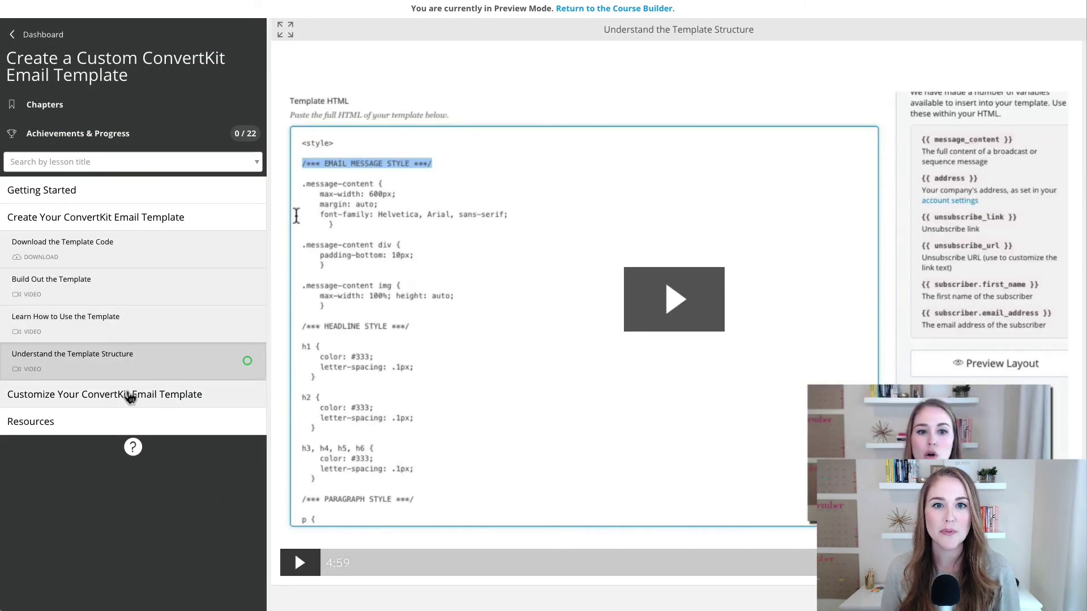
click(129, 395)
scroll(170, 364, down, 3)
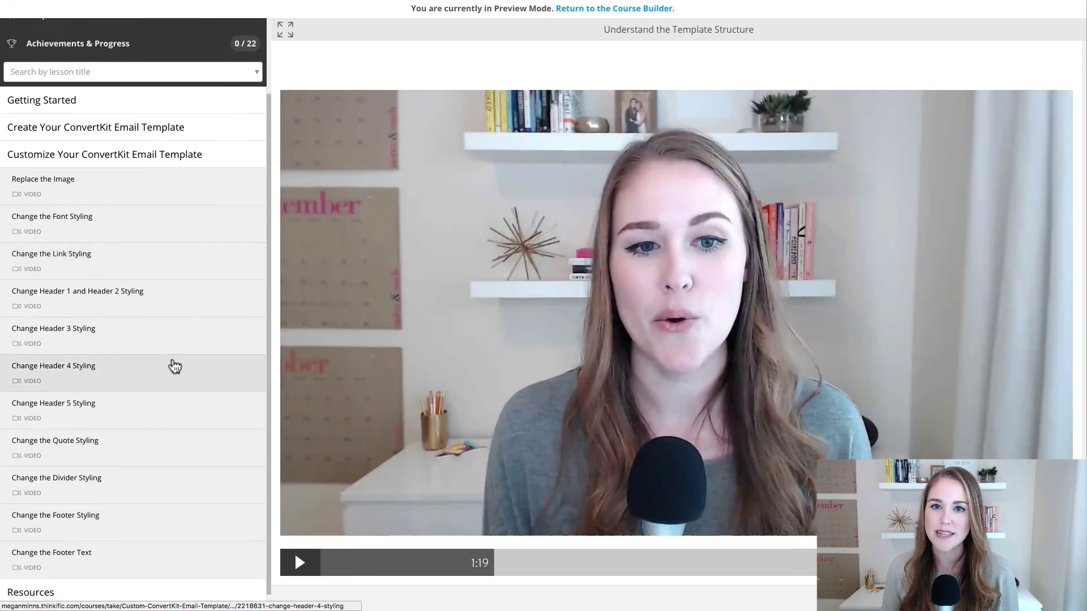
click(172, 366)
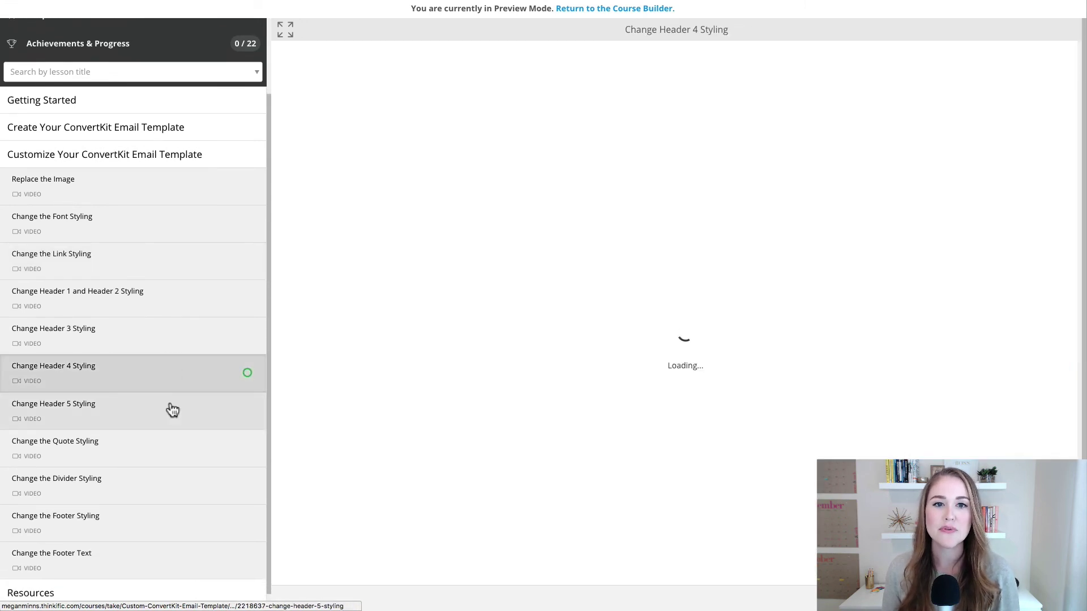
scroll(169, 407, down, 1)
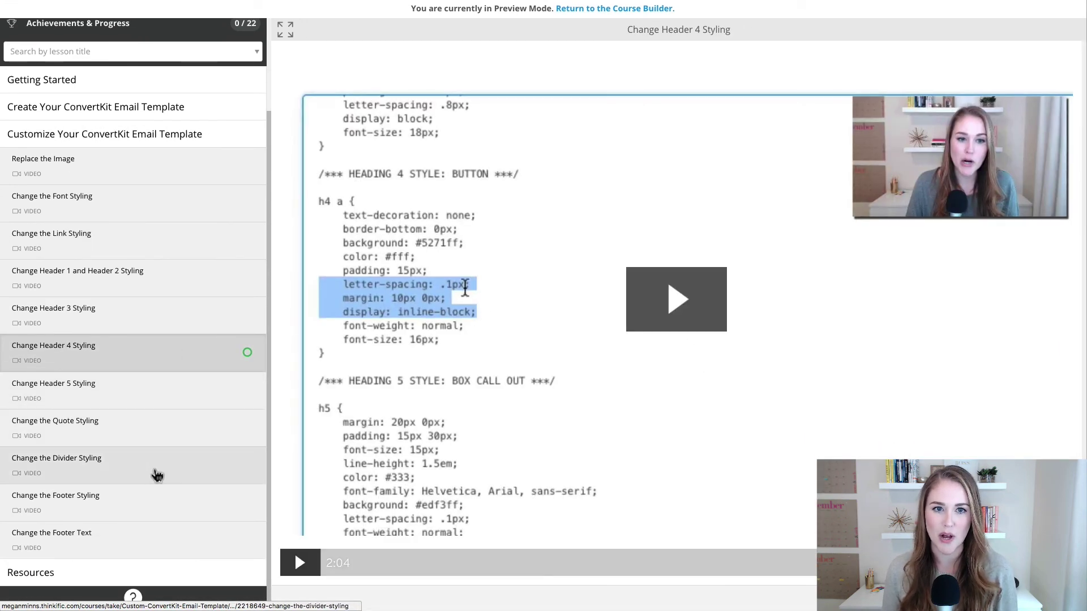